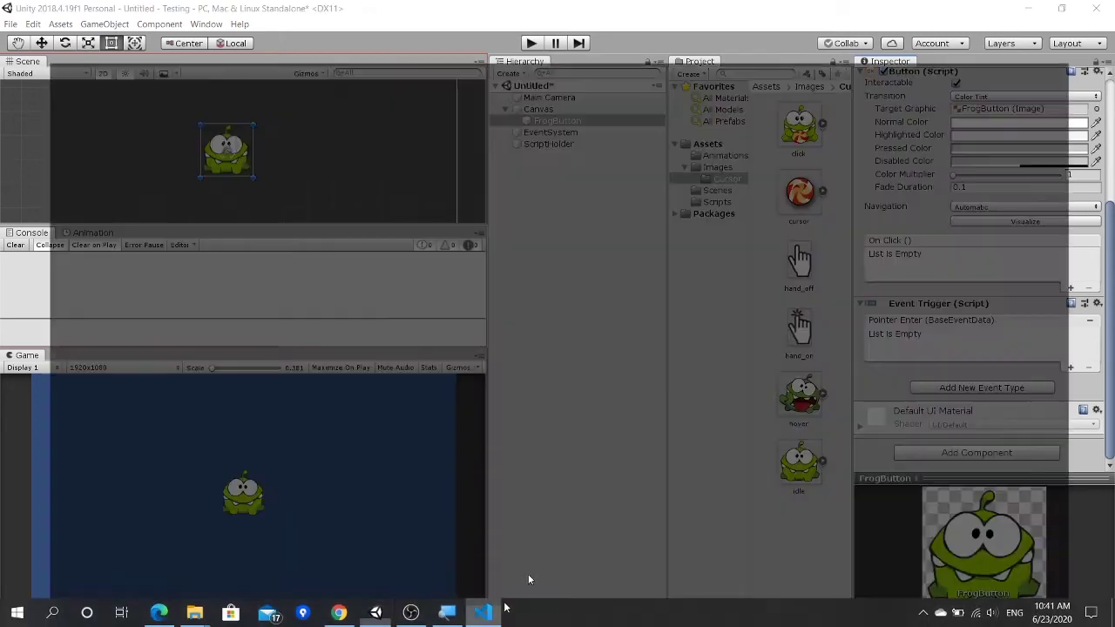
Bring up the CustomizeCursor script in Visual Studio Code for editing.
left_click(528, 574)
Add an empty public void PointerEnterToButton() method below Update, with its brace on its own line.
left_click(688, 412)
scroll(688, 412, "down", 3)
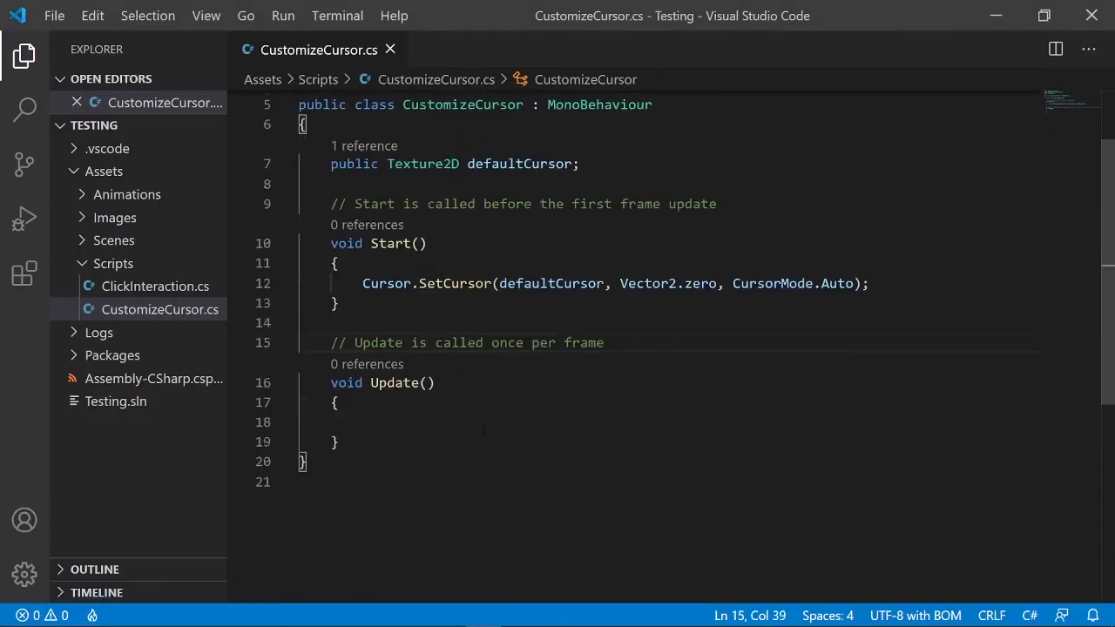
left_click(382, 378)
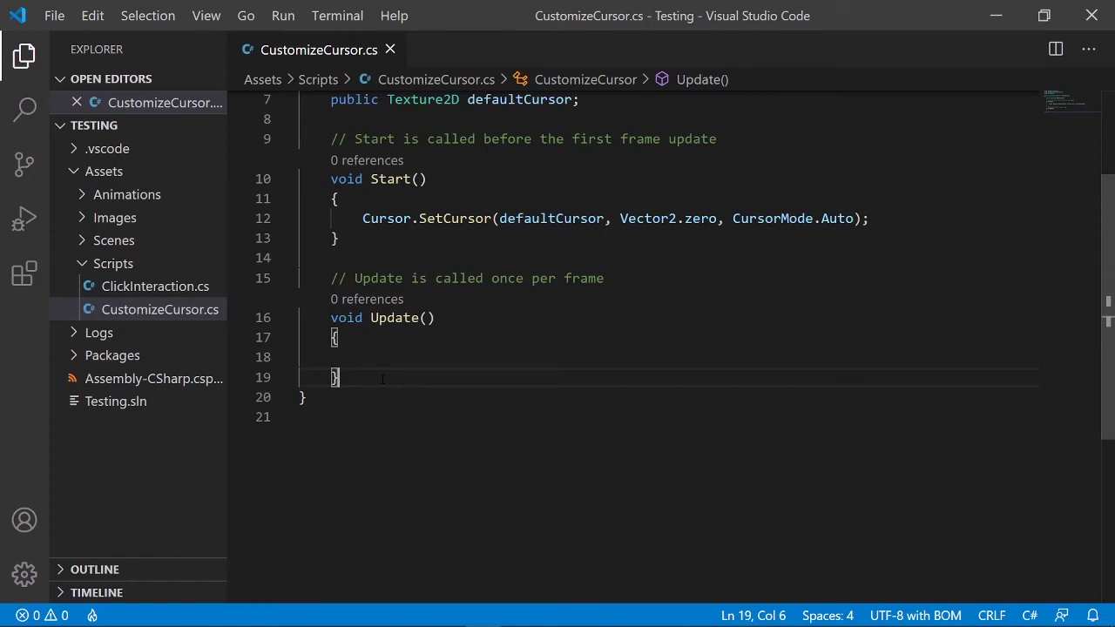
key("Return")
key("Return")
type("public void ")
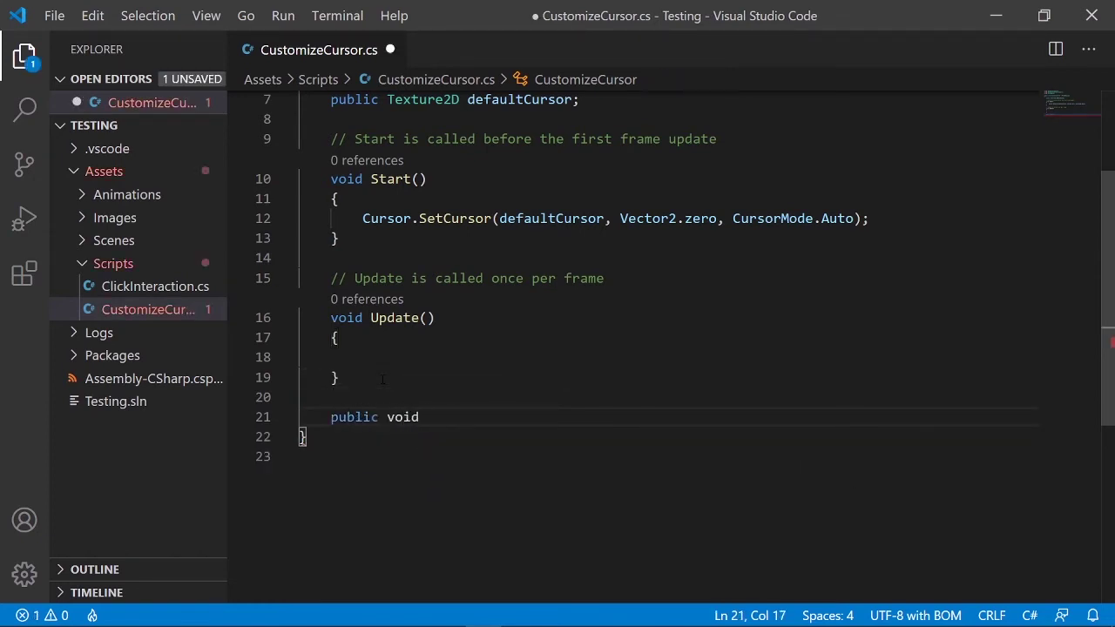
type("PointerEnter")
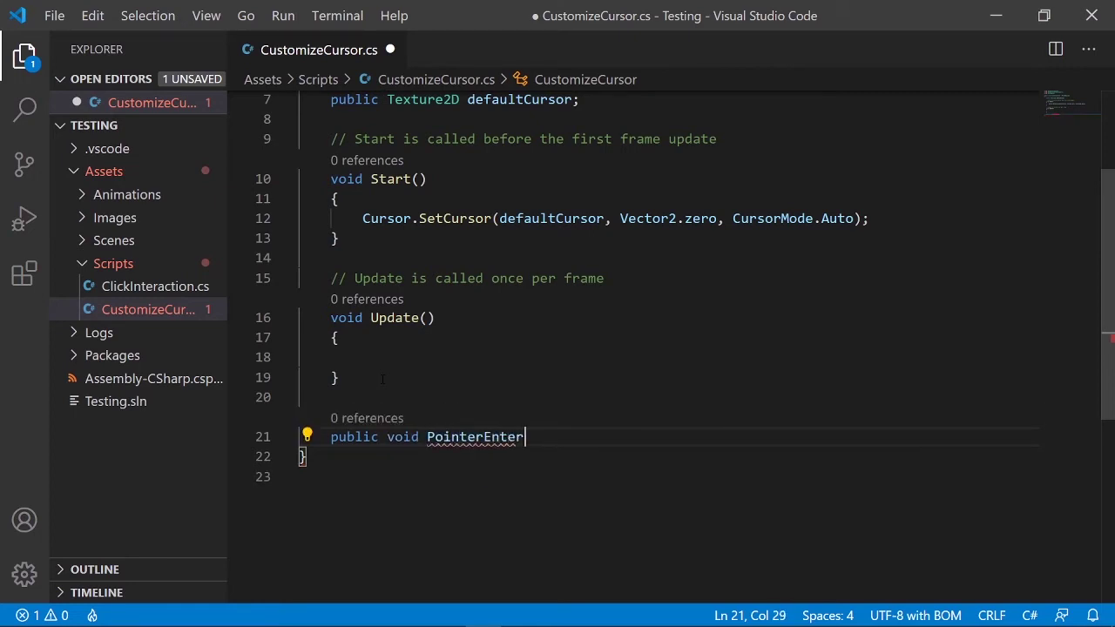
type("ToB")
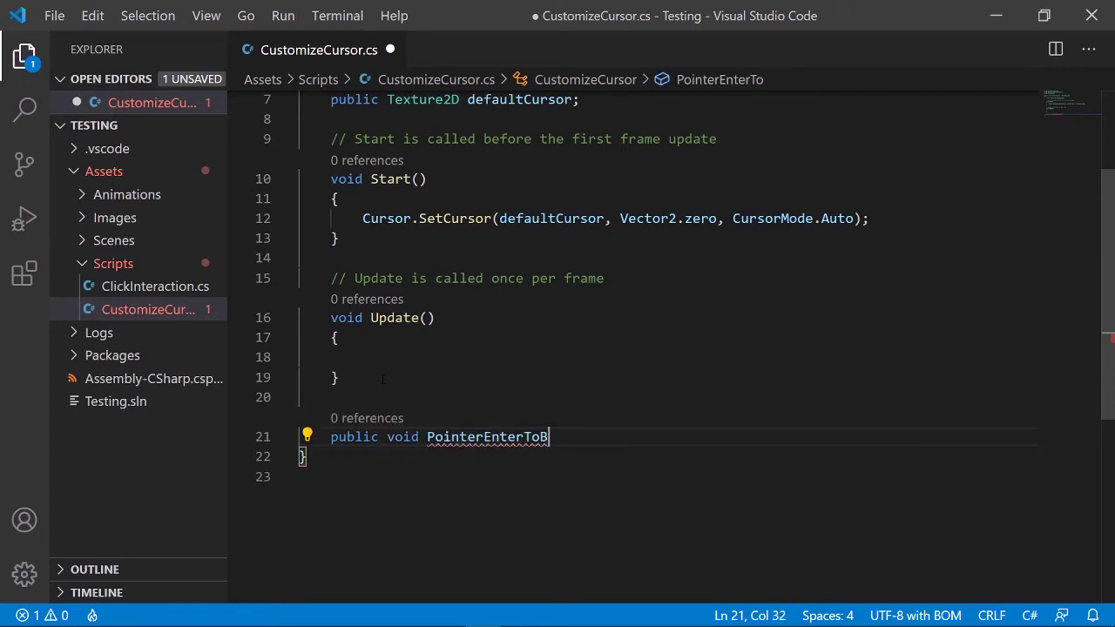
type("utton(){")
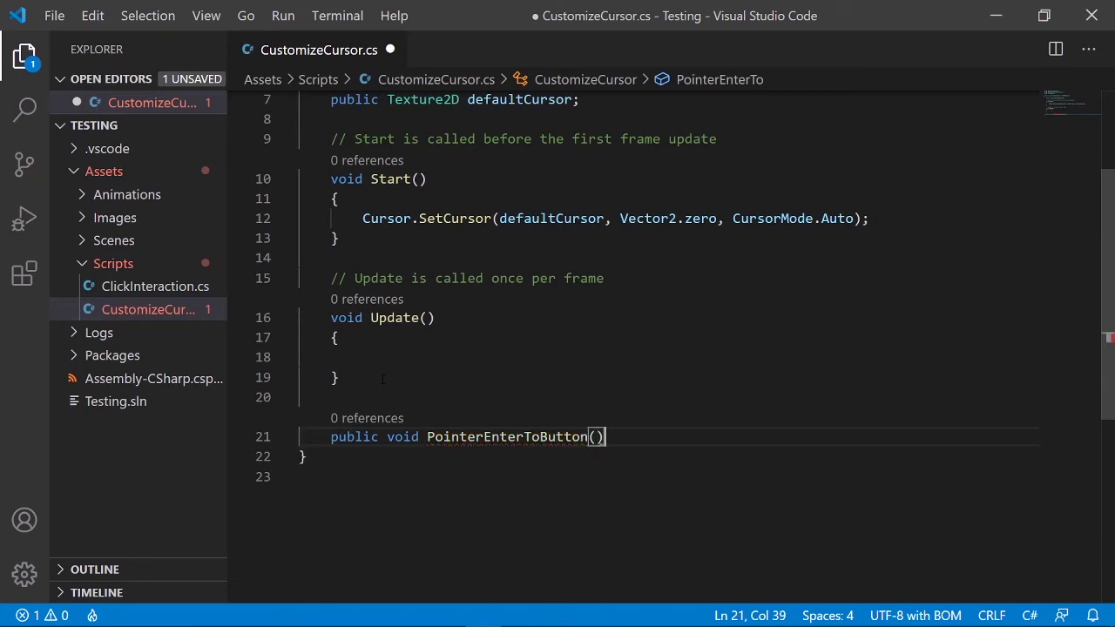
key("Return")
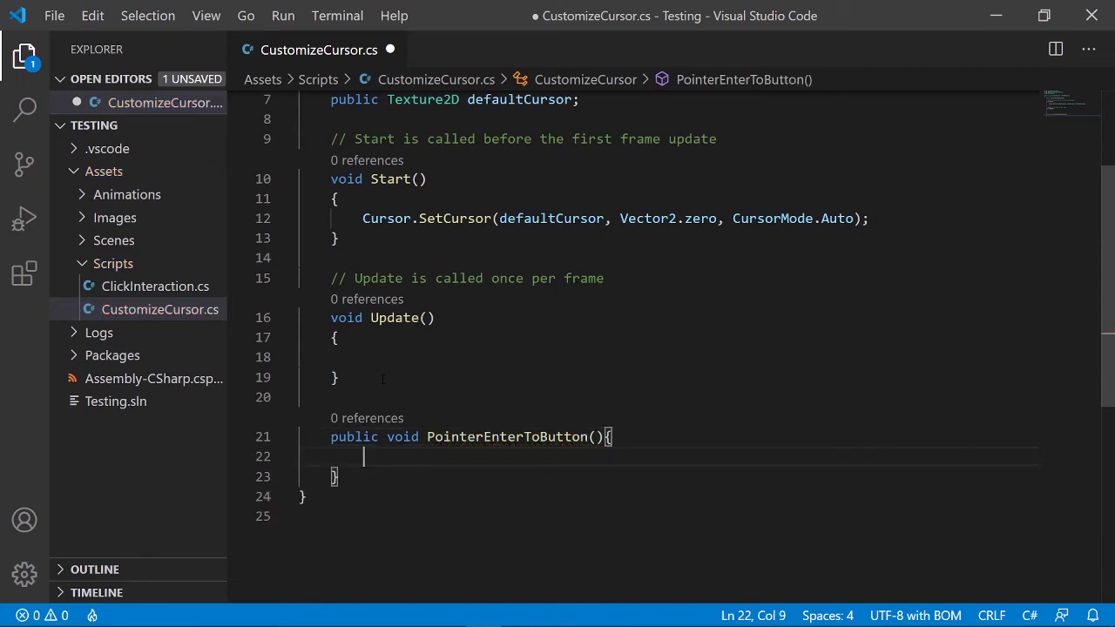
key("Up")
key("End")
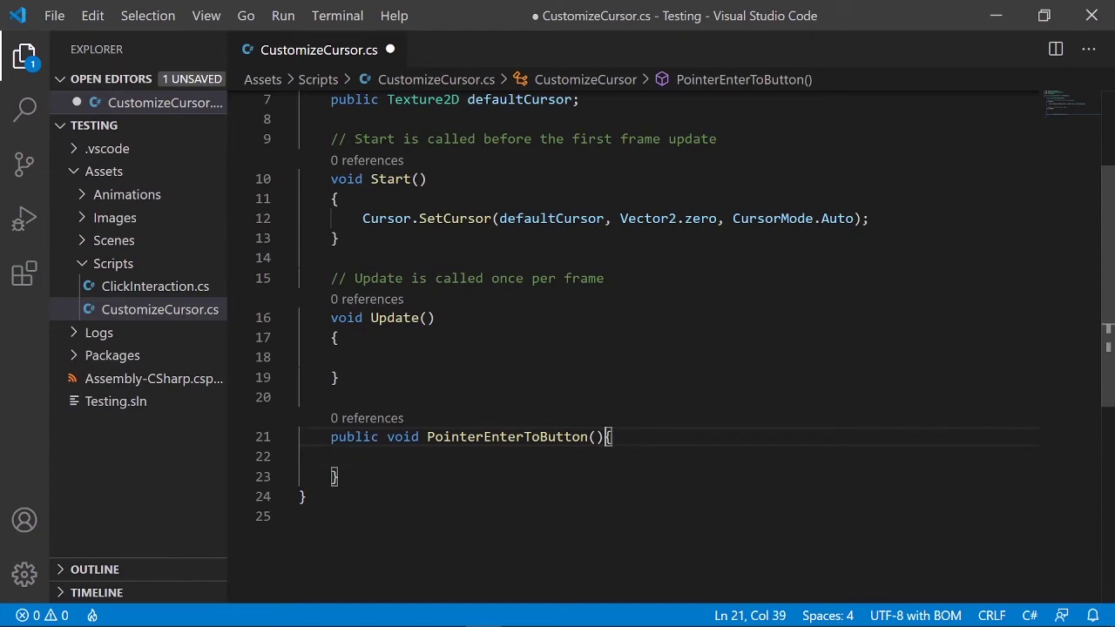
key("Return")
scroll(398, 438, "down", 2)
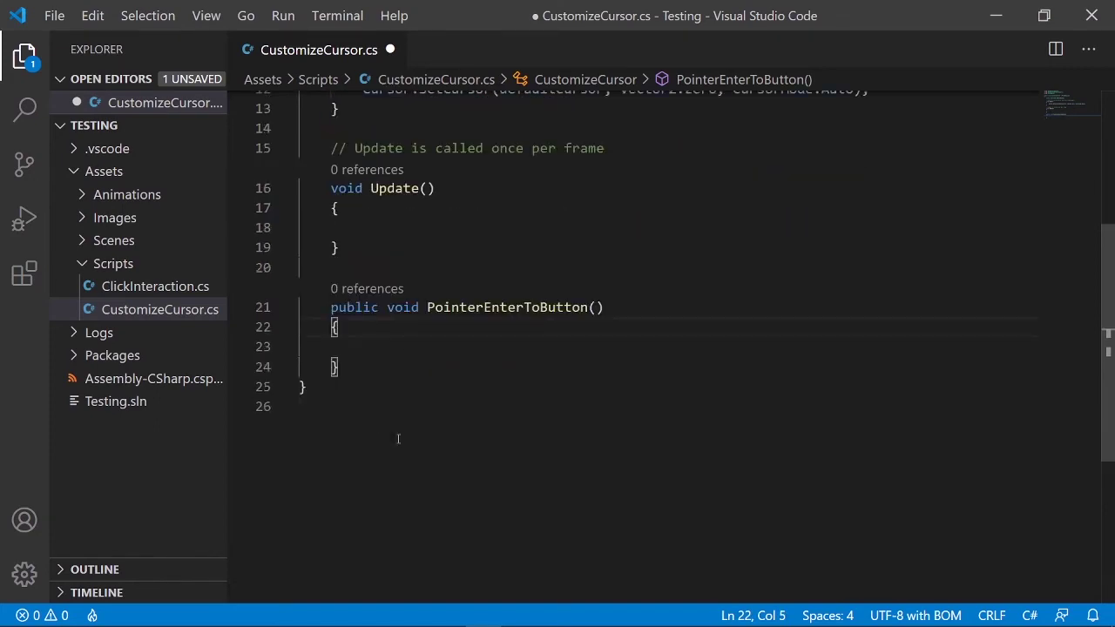
left_click(377, 344)
key("Tab")
key("Tab")
Copy Start's Cursor.SetCursor(defaultCursor) line into PointerEnterToButton's body.
scroll(562, 415, "up", 3)
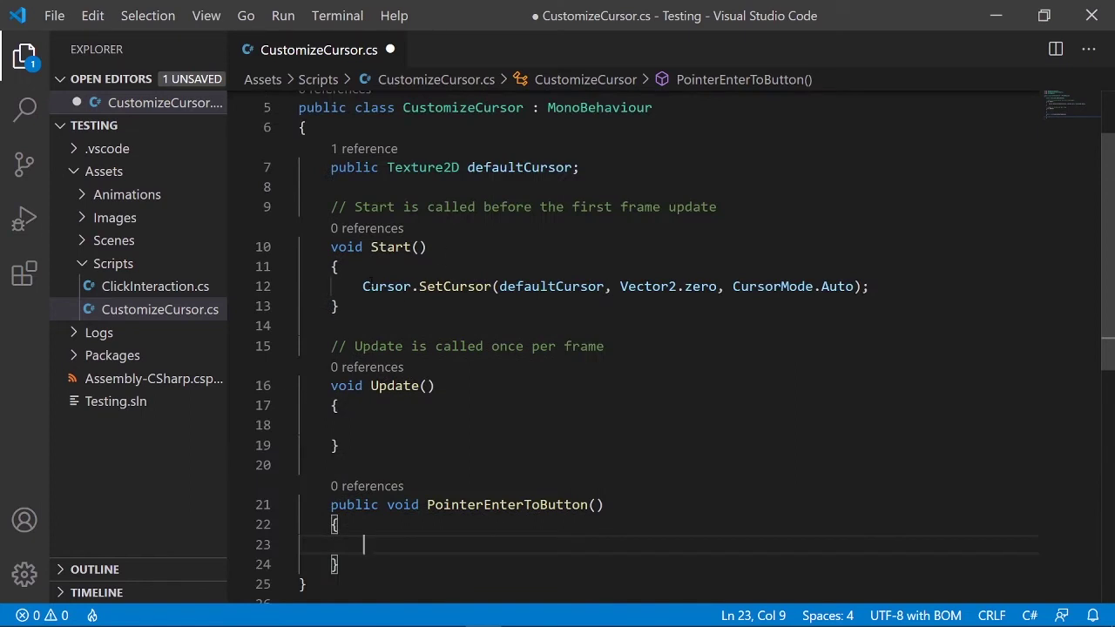
left_click_drag(362, 286, 868, 286)
key("ctrl+c")
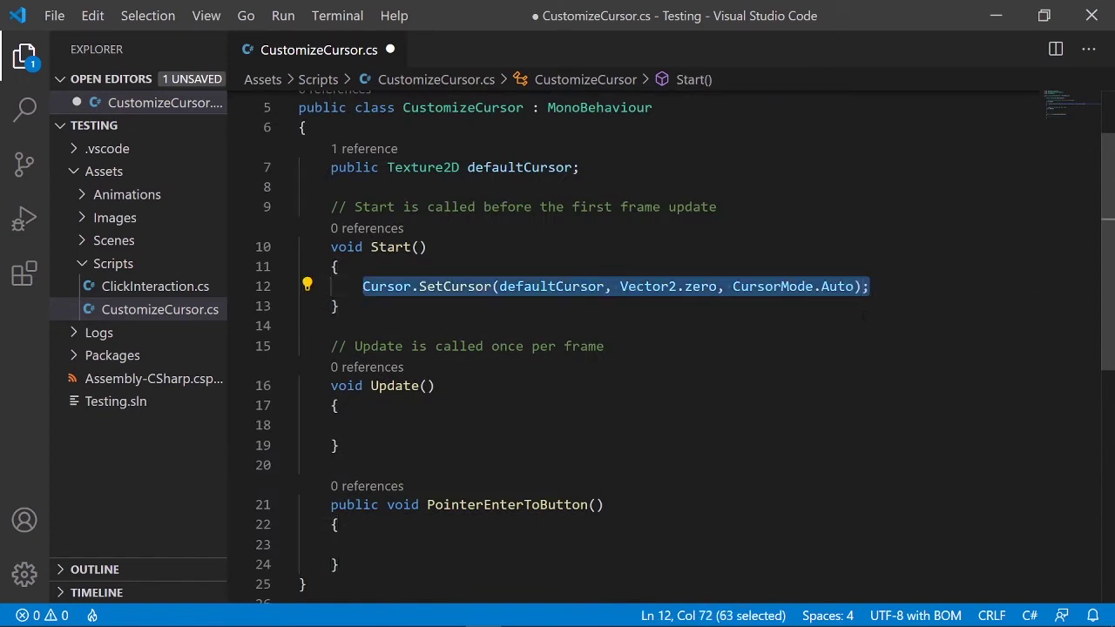
scroll(455, 497, "down", 3)
left_click(377, 348)
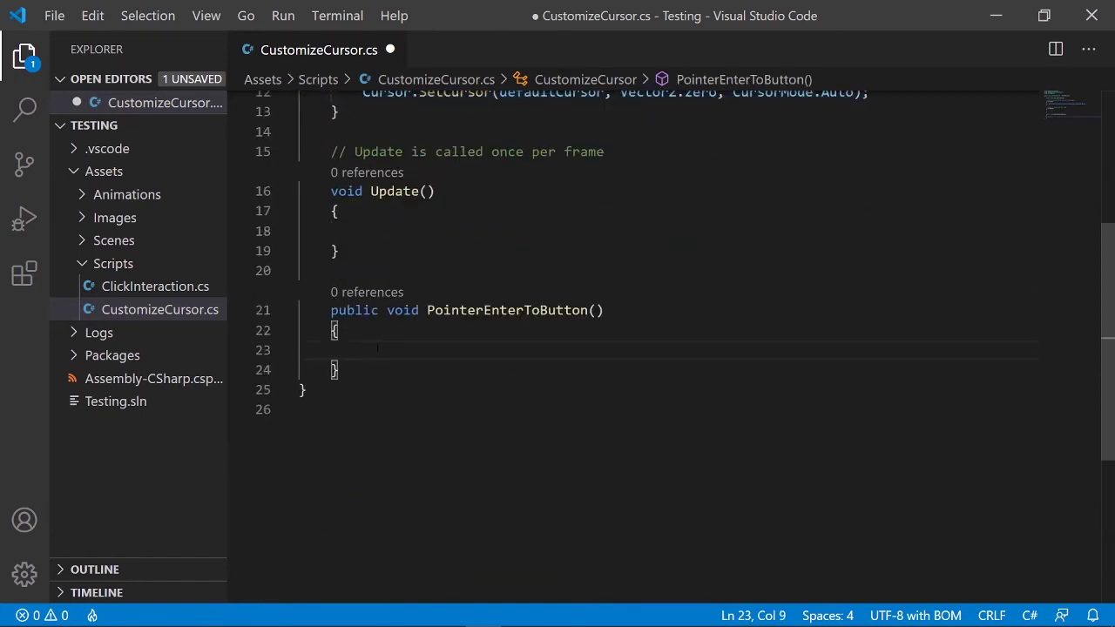
key("ctrl+v")
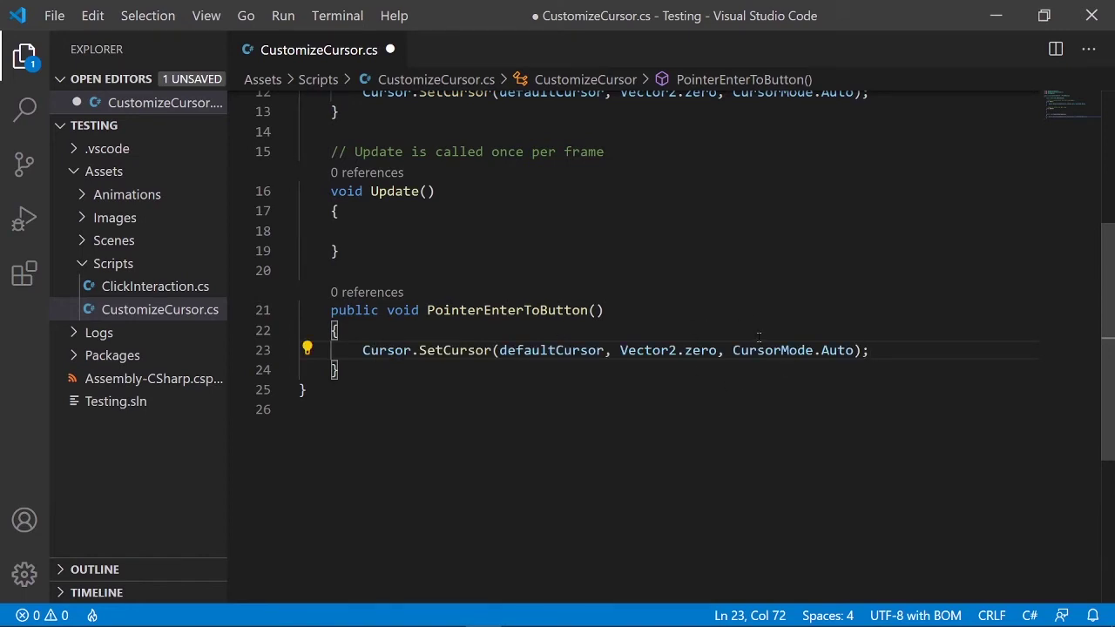
scroll(673, 392, "up", 3)
double_click(552, 482)
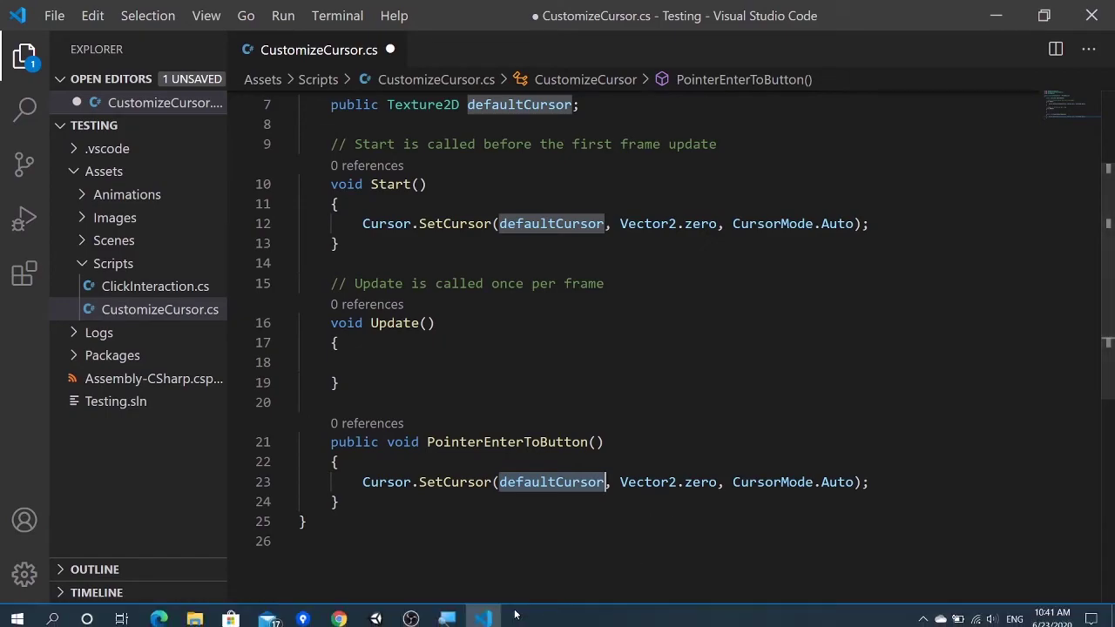
left_click(375, 613)
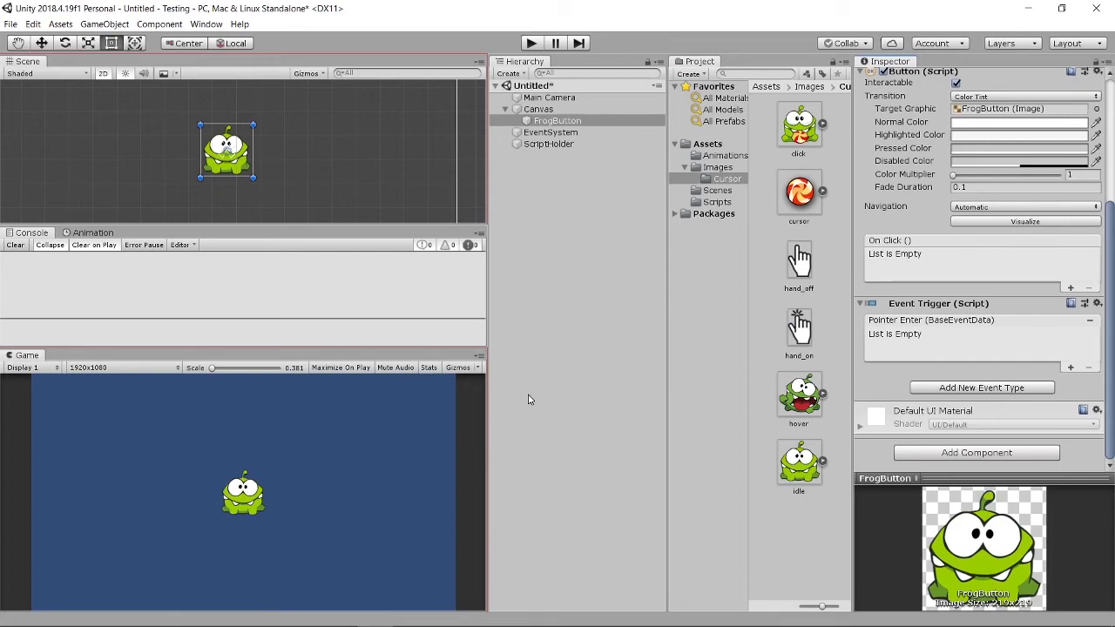
Declare a new field 'public Texture2D handOnCursor;' below the defaultCursor field.
left_click(486, 613)
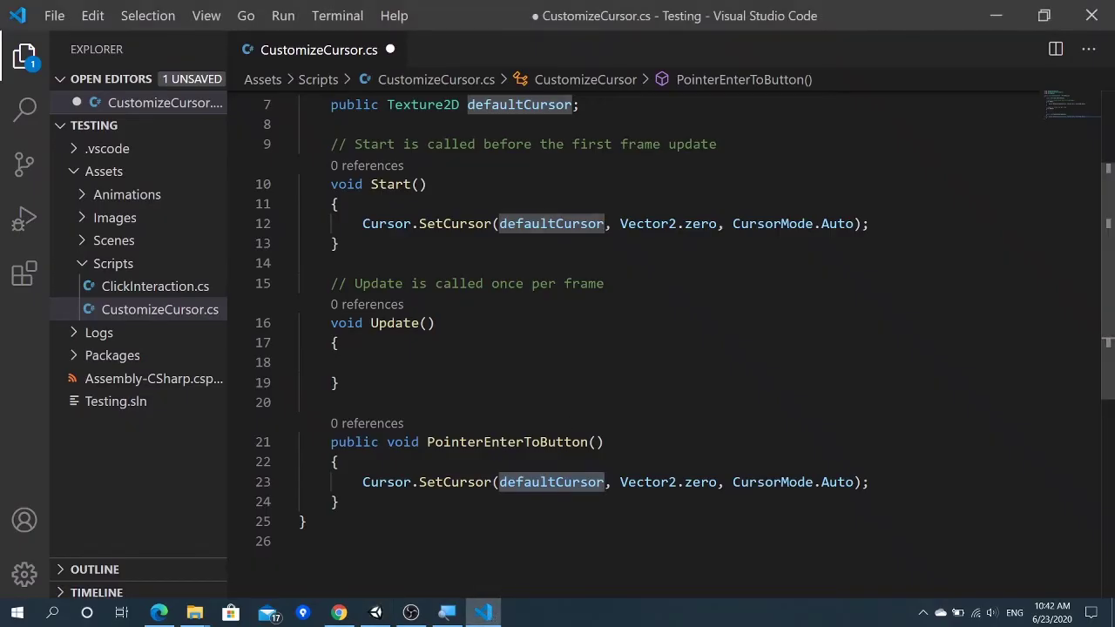
scroll(592, 379, "up", 3)
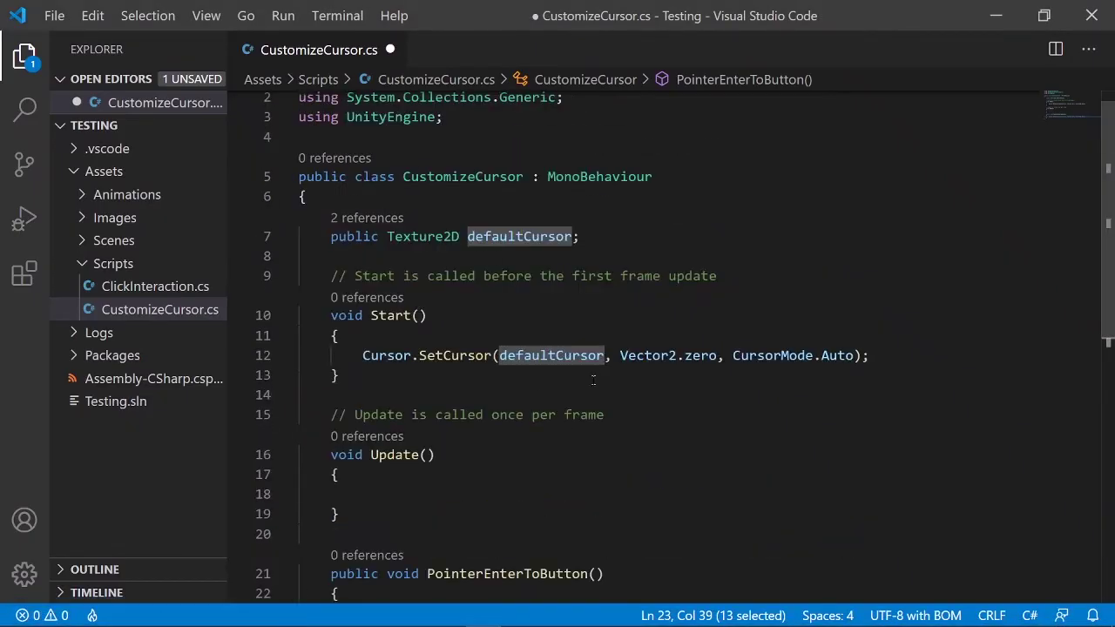
left_click(596, 233)
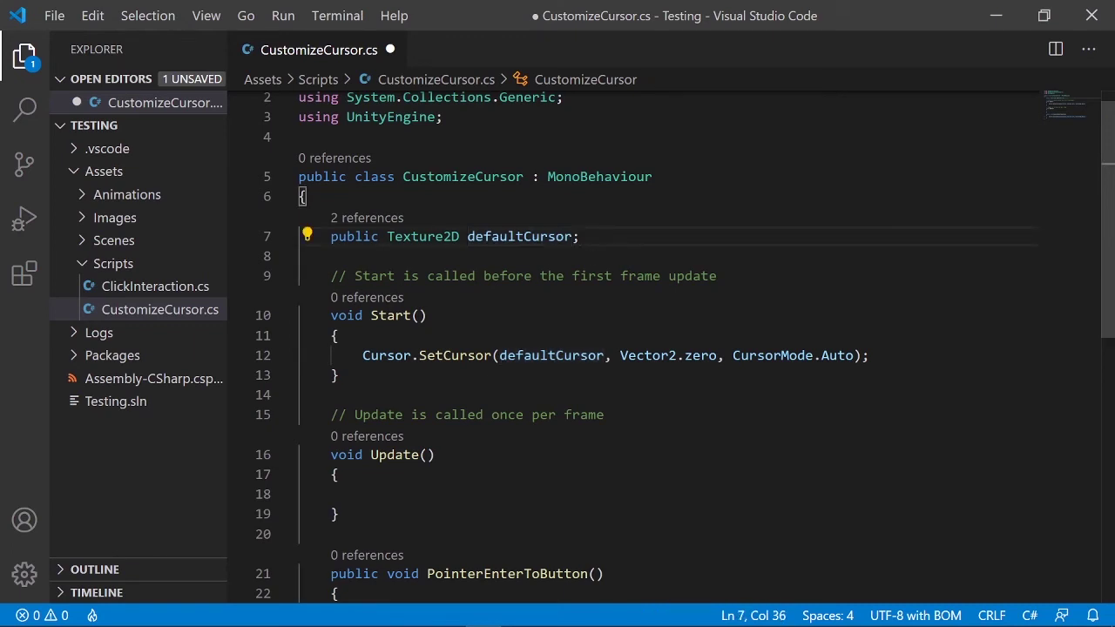
key("Return")
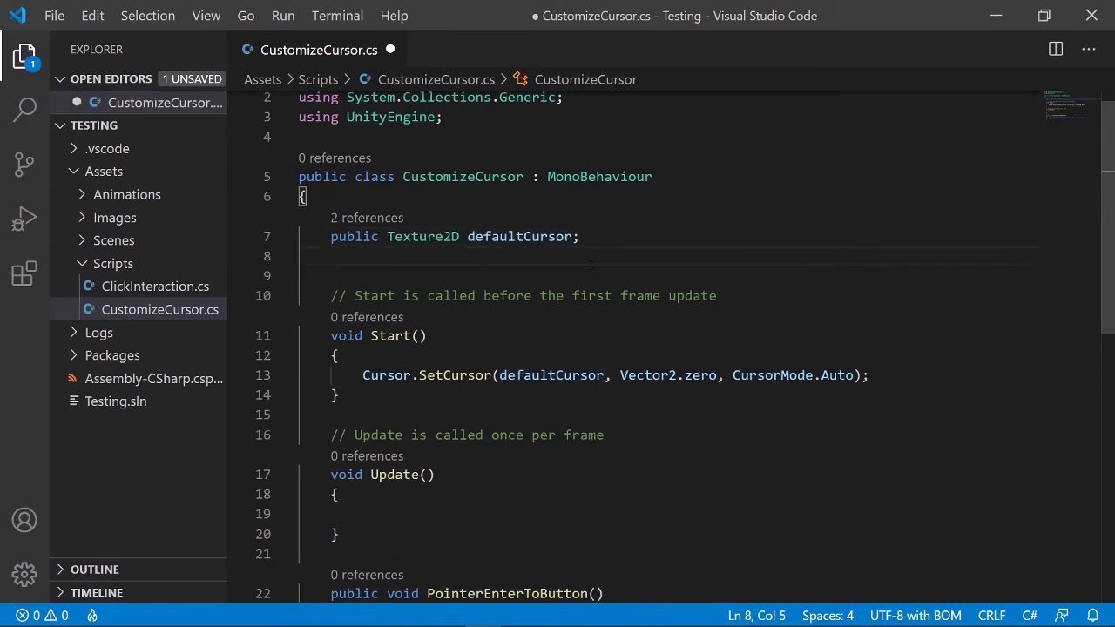
type("public ")
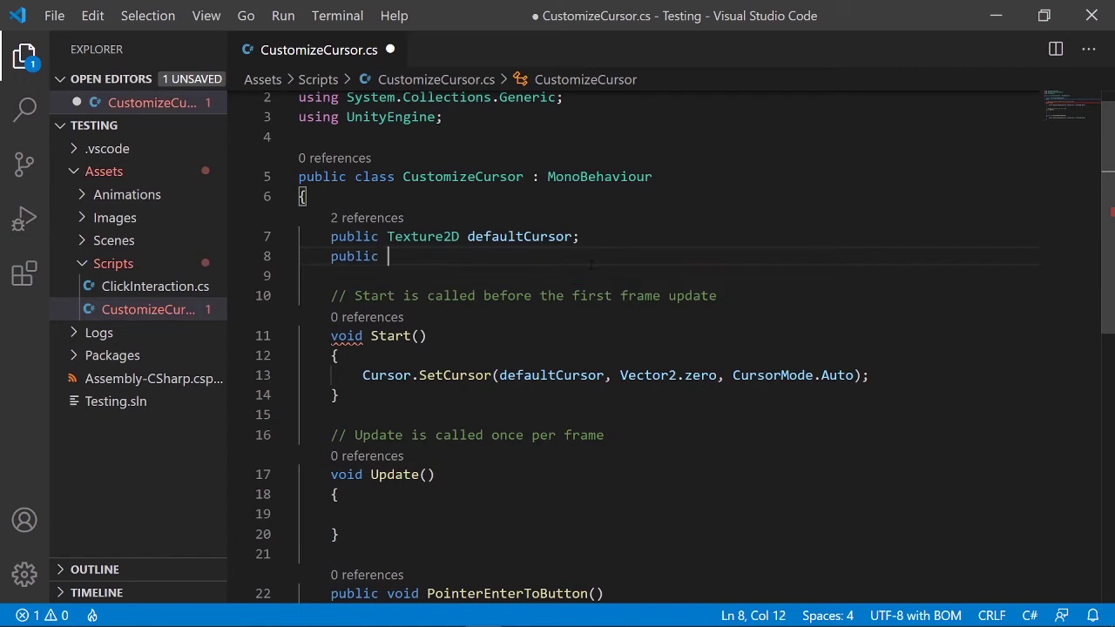
type("Texture2D ")
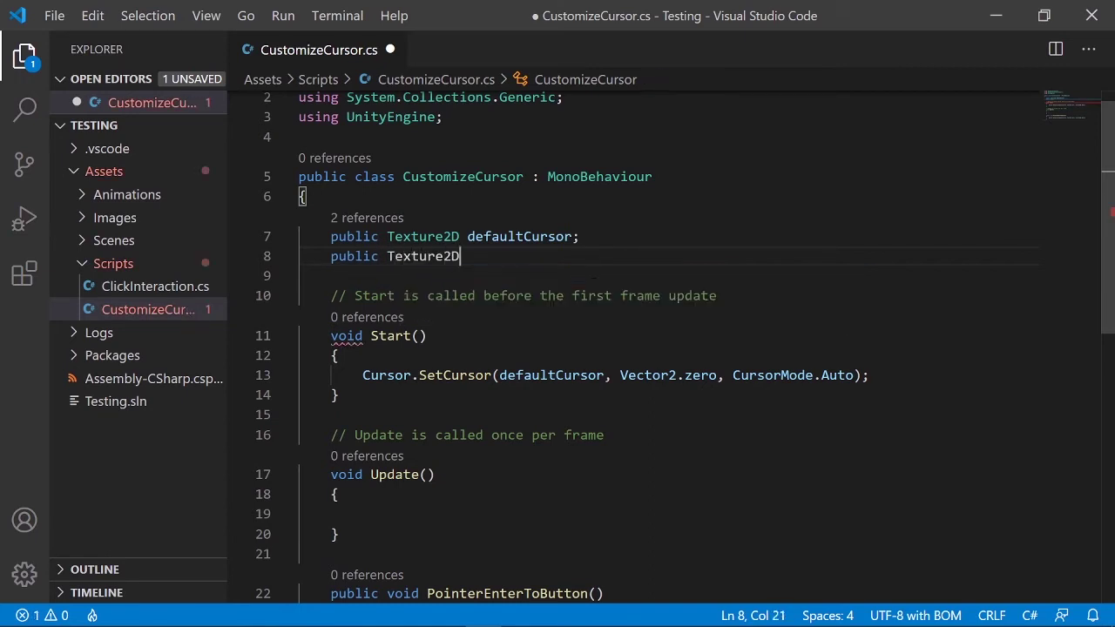
type("handOn_")
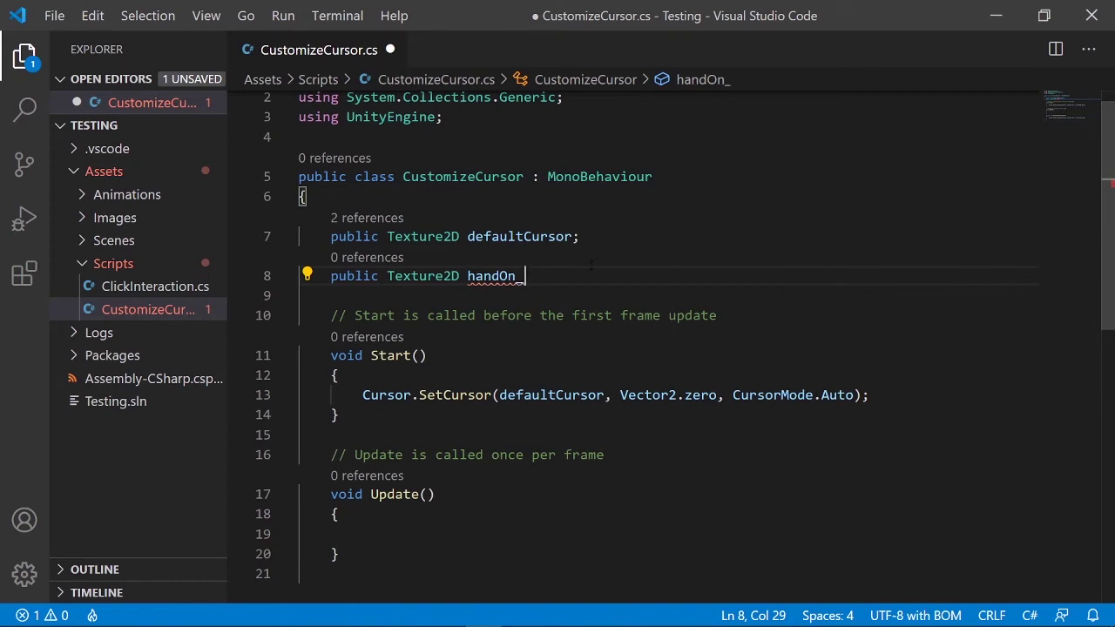
key("BackSpace")
type("Cursor")
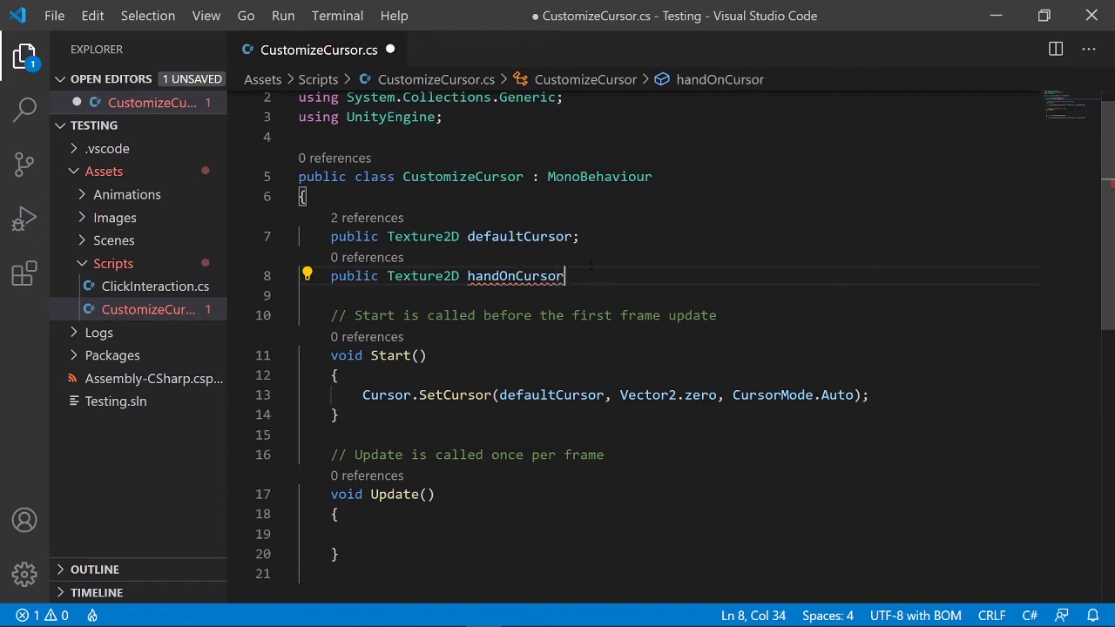
type(";")
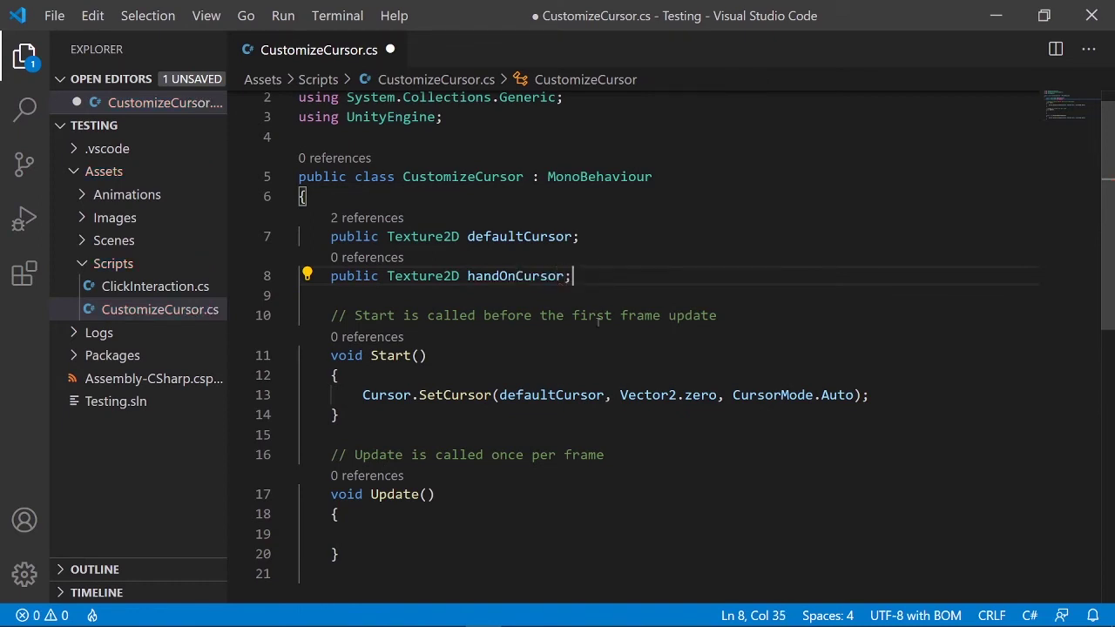
Replace defaultCursor with handOnCursor in PointerEnterToButton on line 24 and save the script.
scroll(601, 355, "down", 1)
double_click(507, 172)
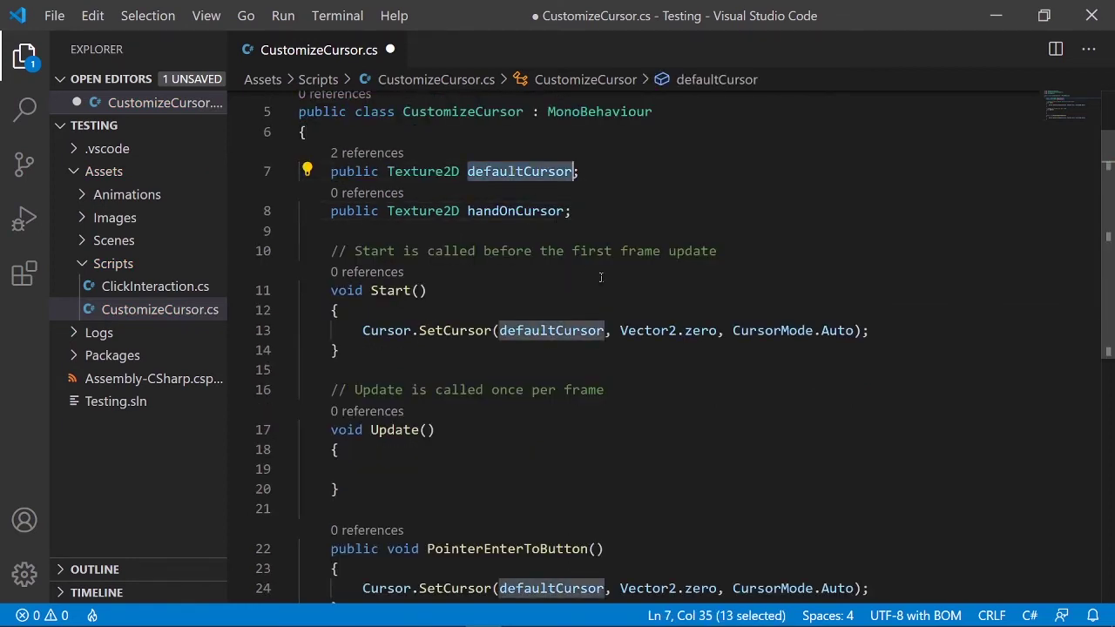
double_click(514, 210)
key("ctrl+c")
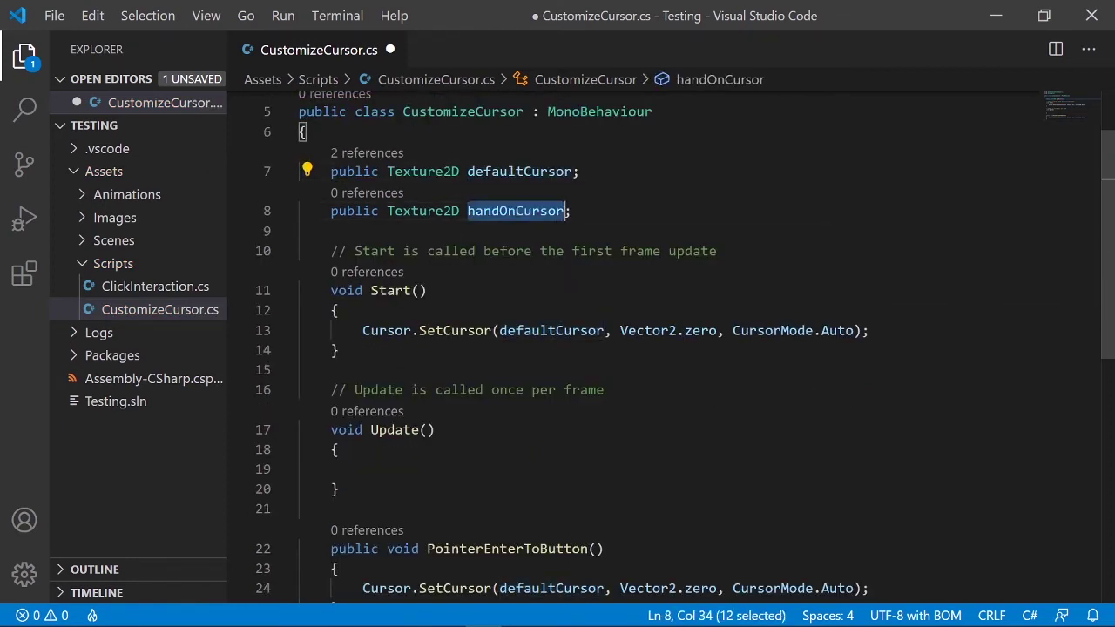
scroll(663, 366, "down", 2)
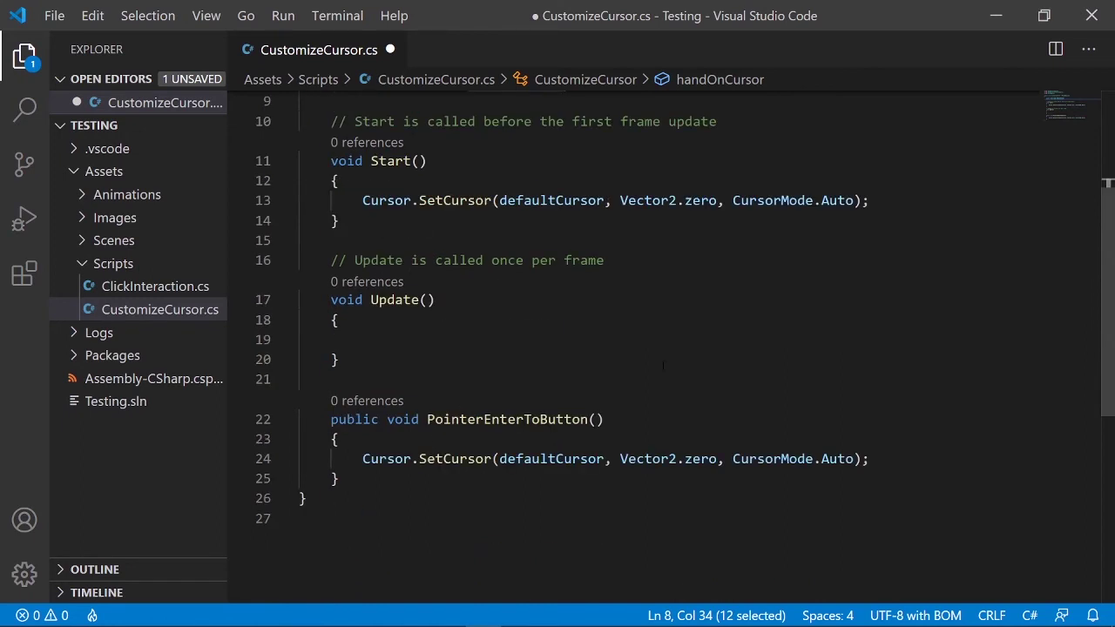
left_click(541, 458)
double_click(542, 458)
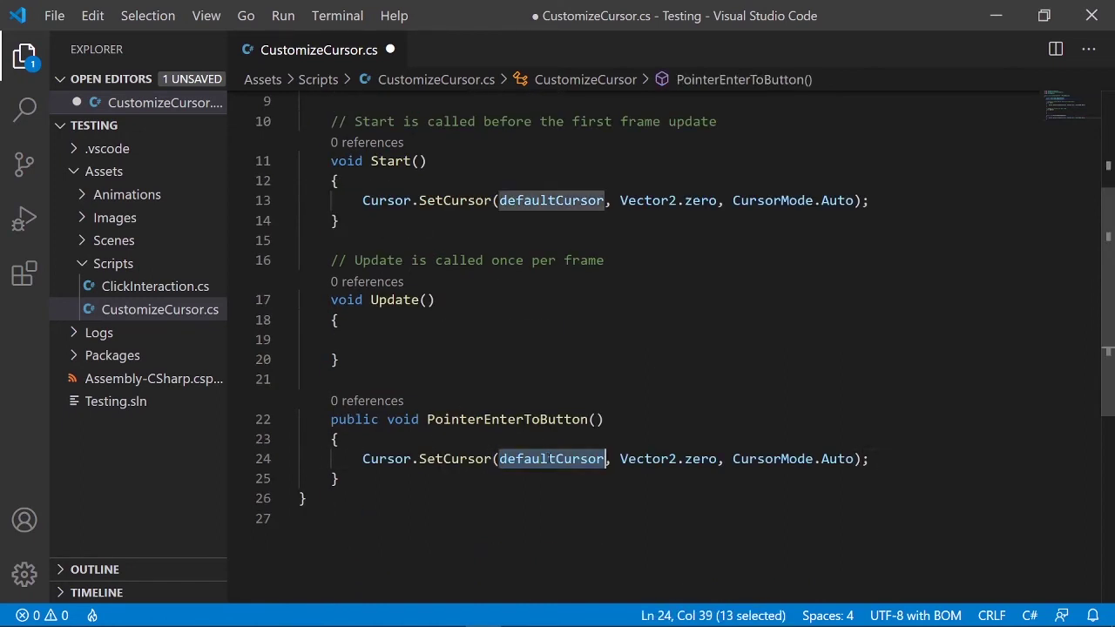
key("ctrl+v")
left_click(704, 422)
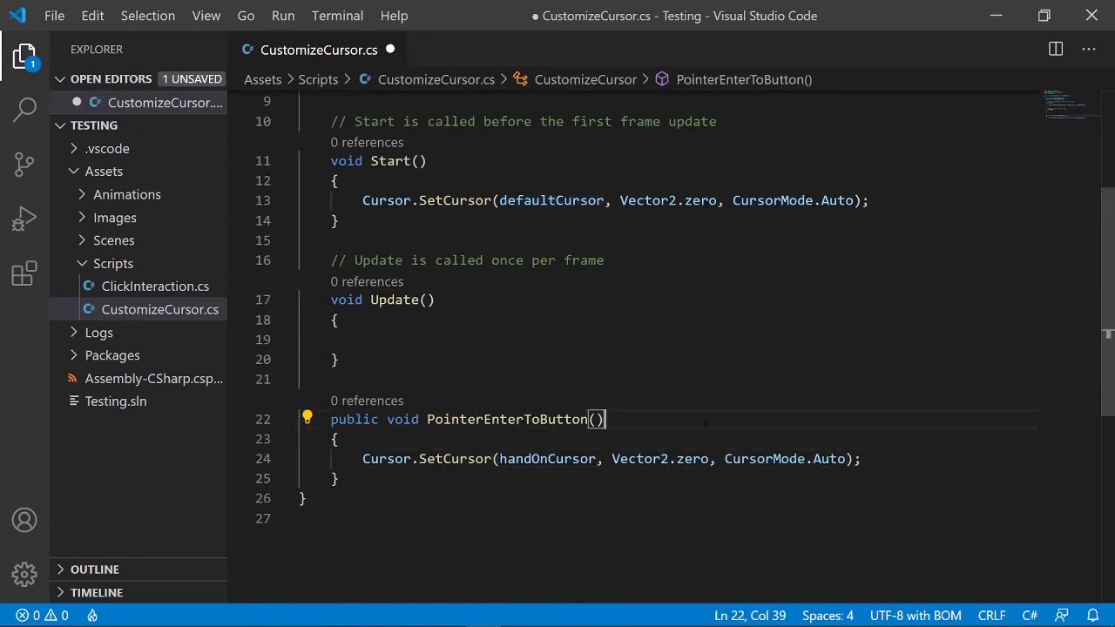
key("ctrl+s")
scroll(676, 488, "down", 3)
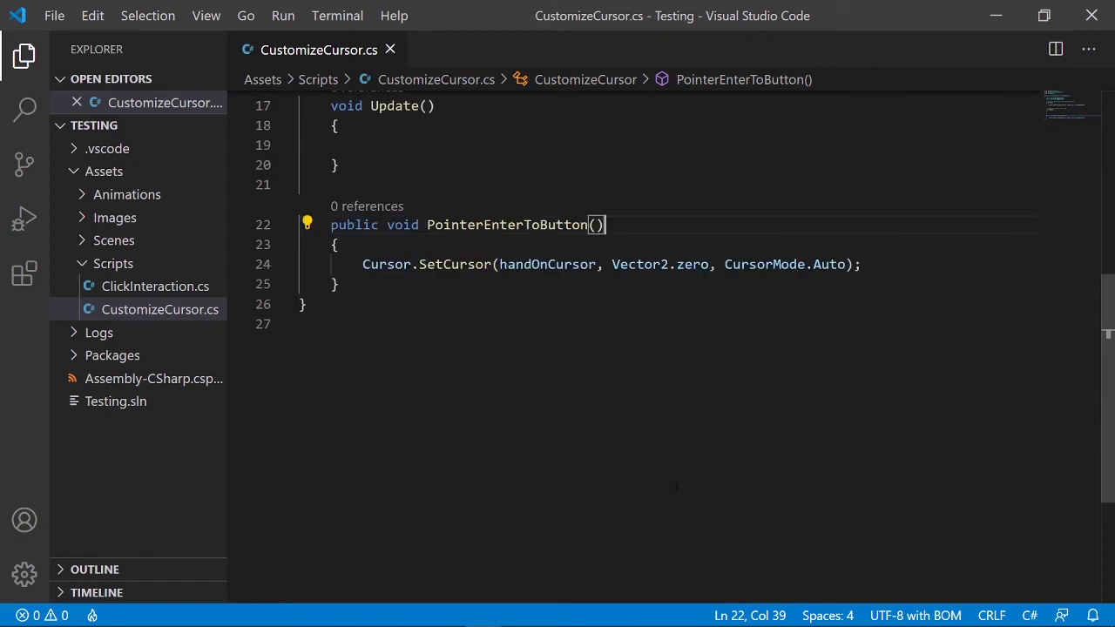
scroll(677, 488, "up", 2)
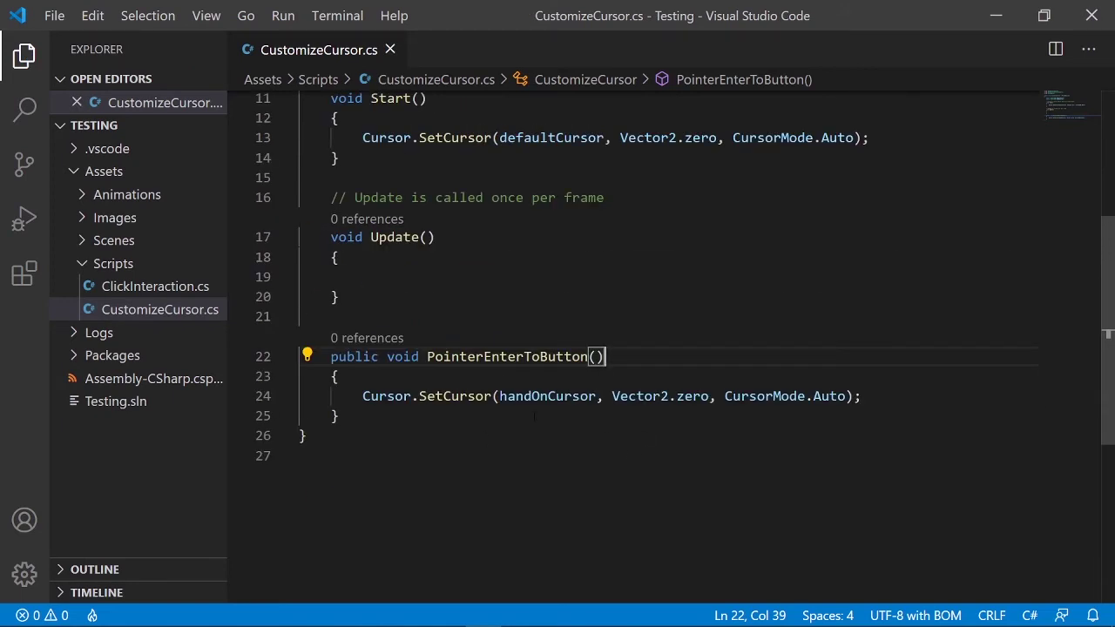
left_click(1007, 22)
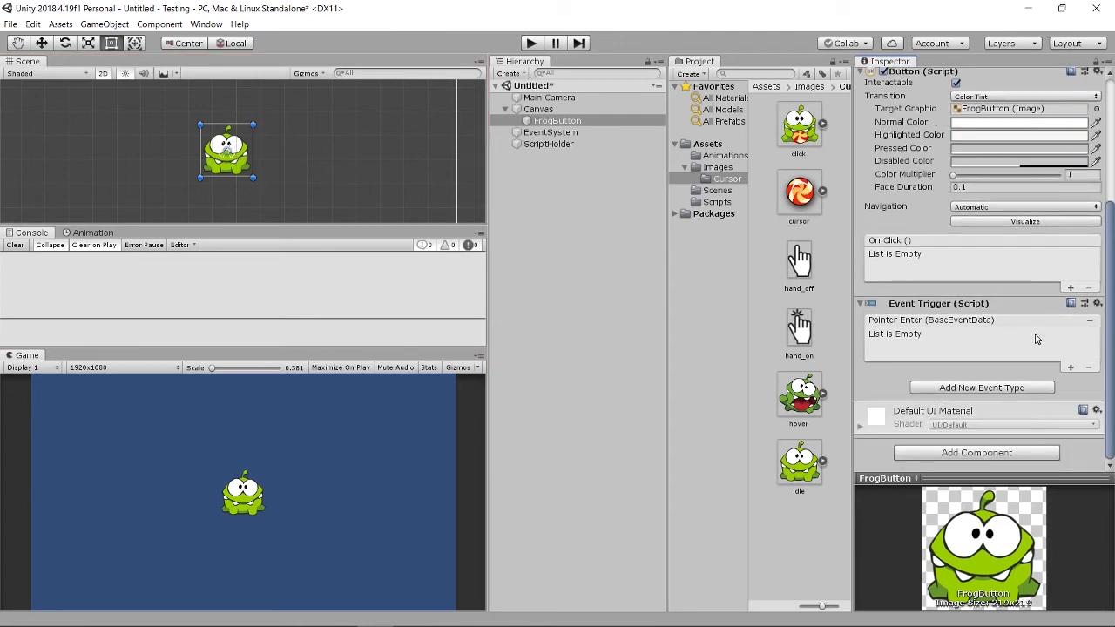
Add a Pointer Enter callback targeting ScriptHolder that calls CustomizeCursor.PointerEnterToButton().
left_click(1070, 367)
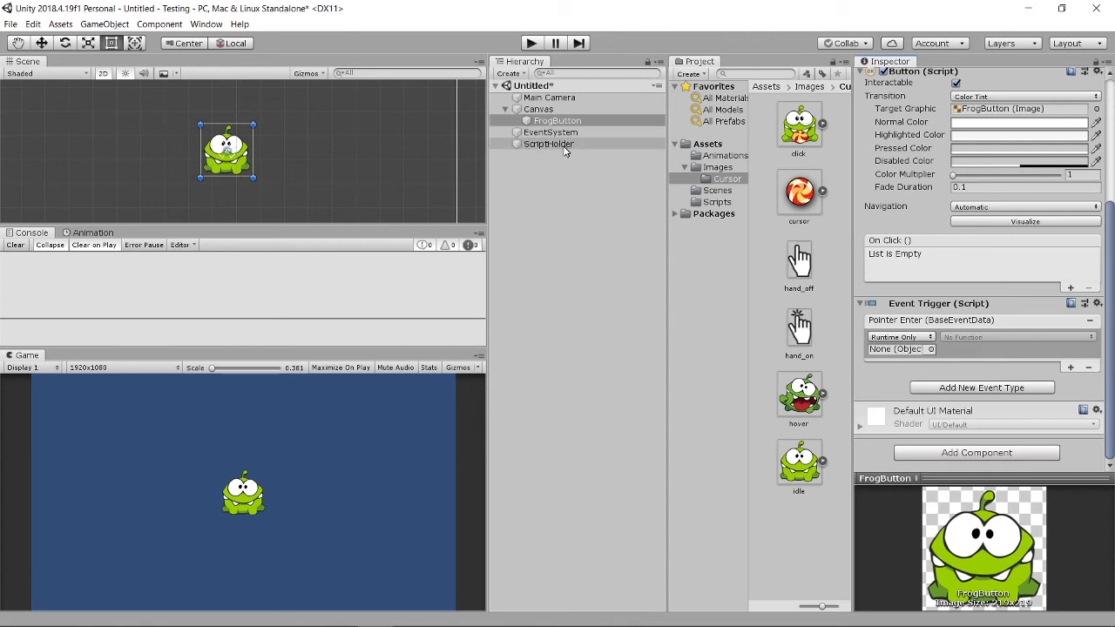
left_click_drag(553, 145, 909, 358)
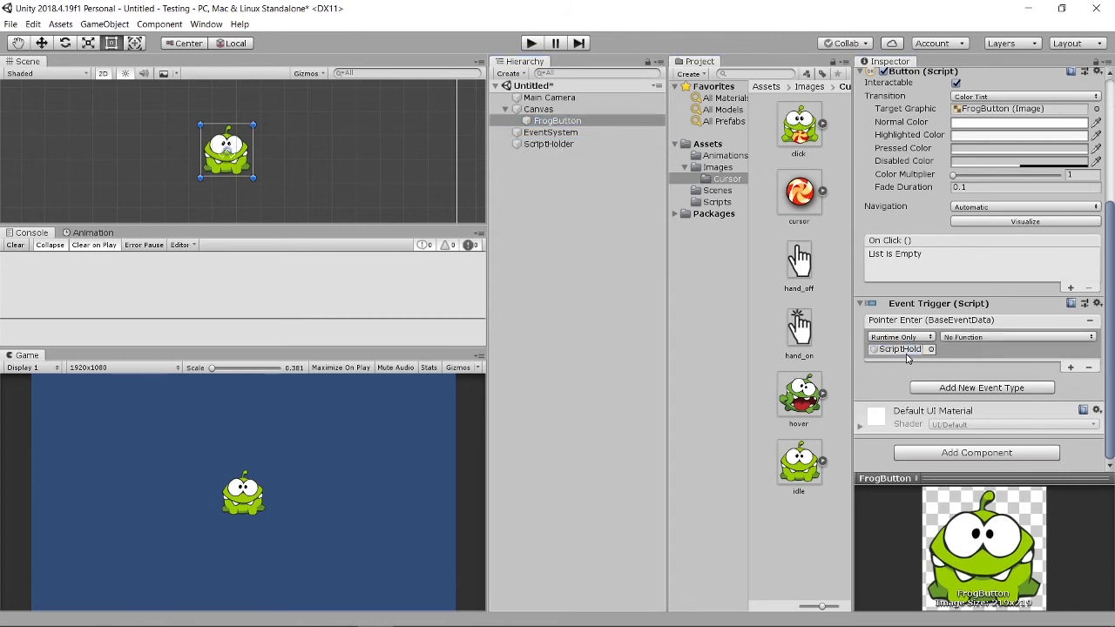
left_click(975, 338)
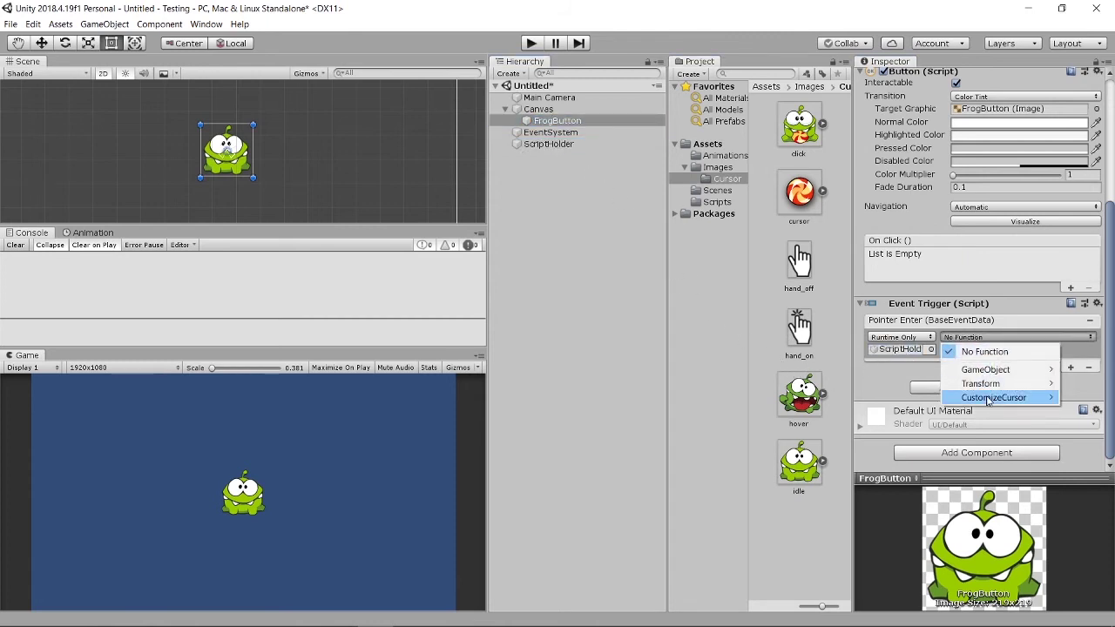
mouse_move(1013, 400)
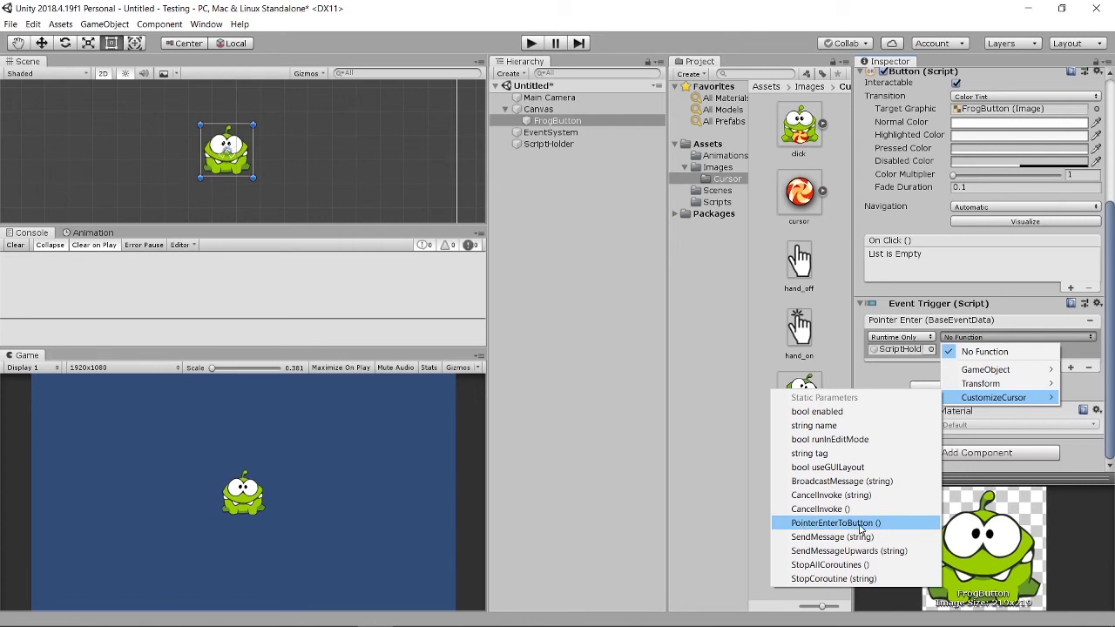
left_click(887, 525)
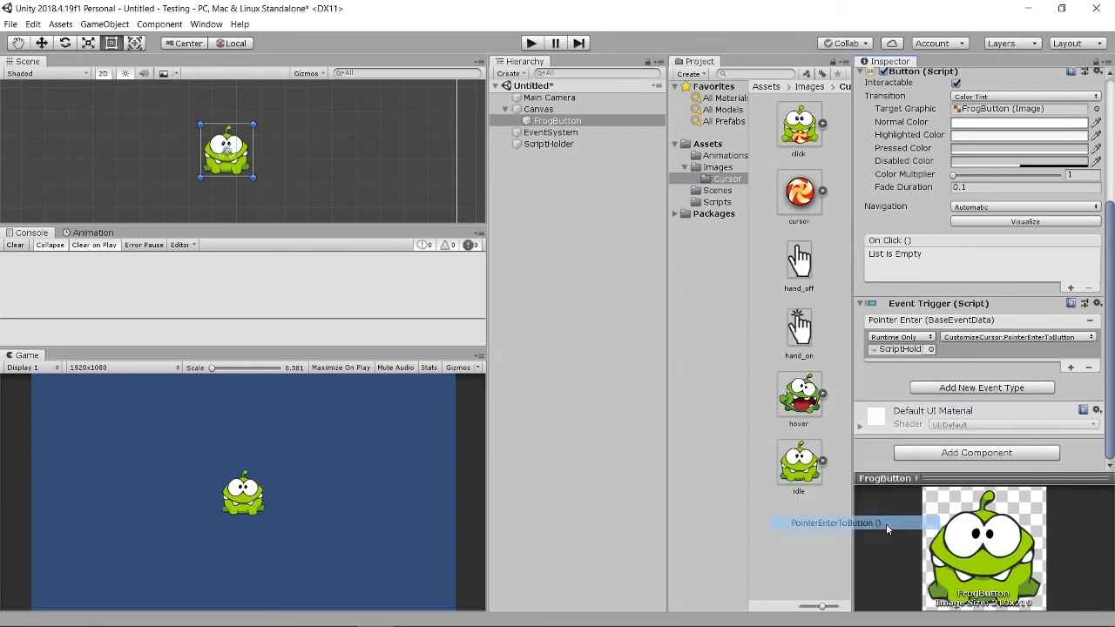
left_click(531, 43)
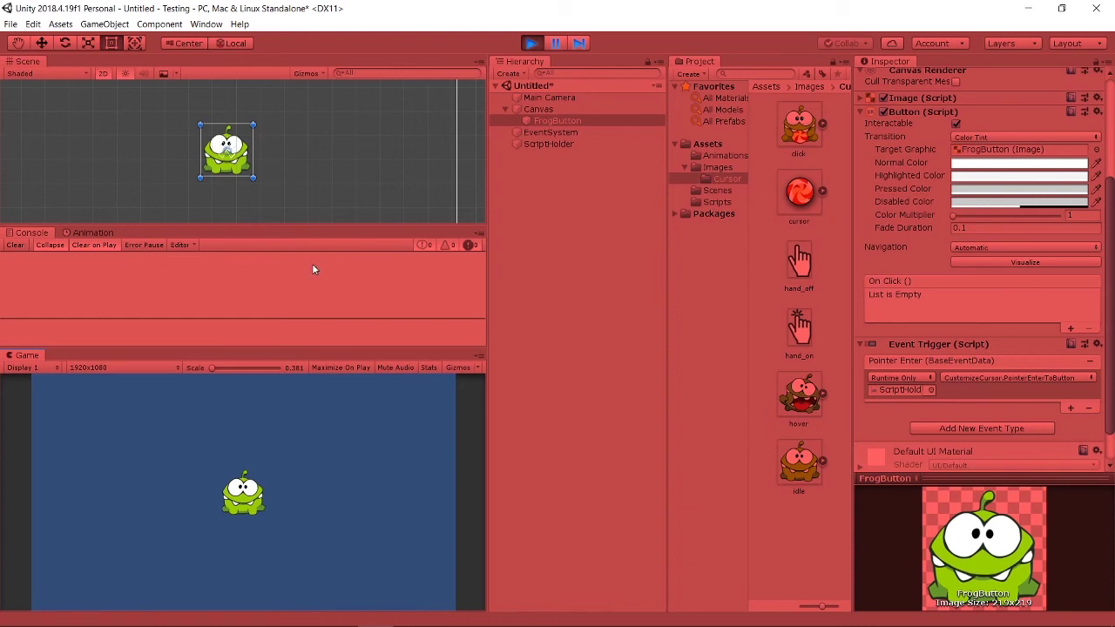
left_click(531, 43)
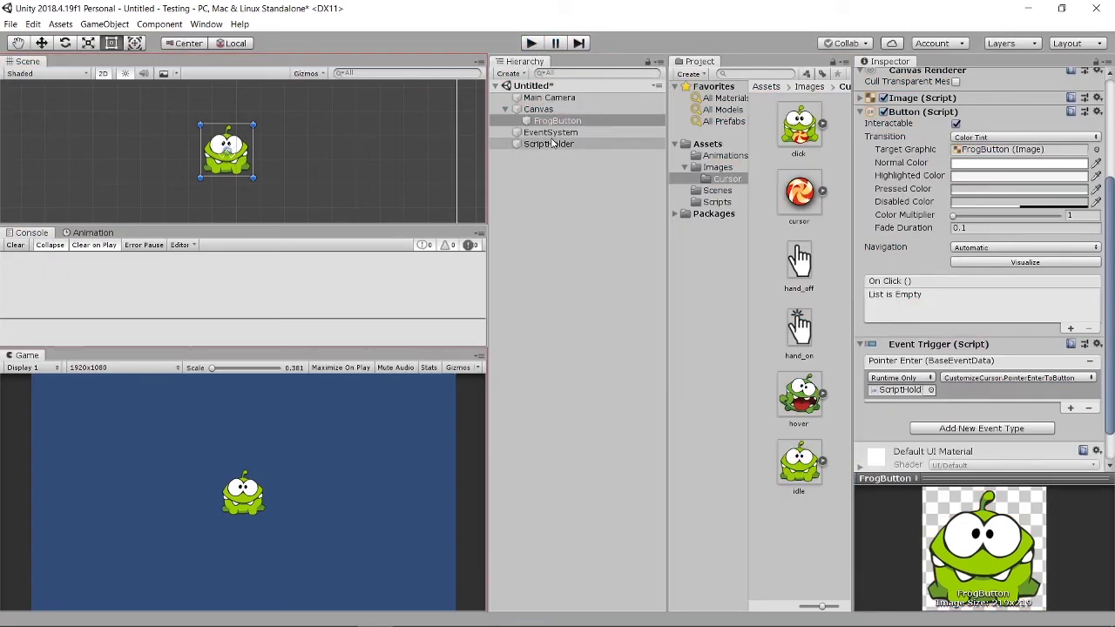
On ScriptHolder, assign the hand_on texture to Customize Cursor's Hand On Cursor field.
left_click(551, 144)
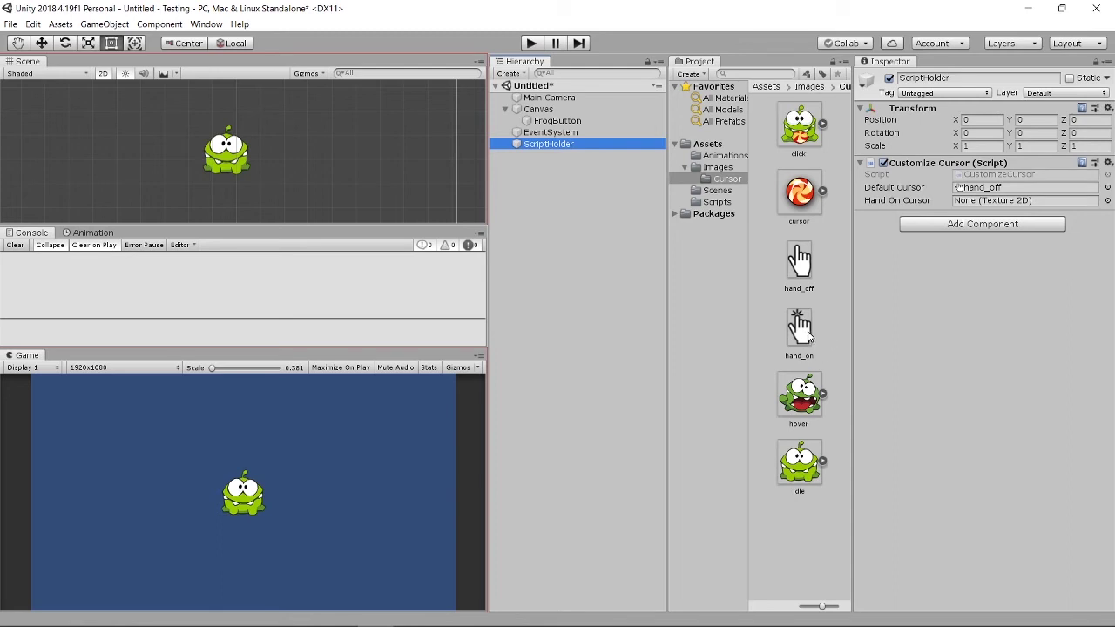
left_click_drag(799, 329, 1006, 205)
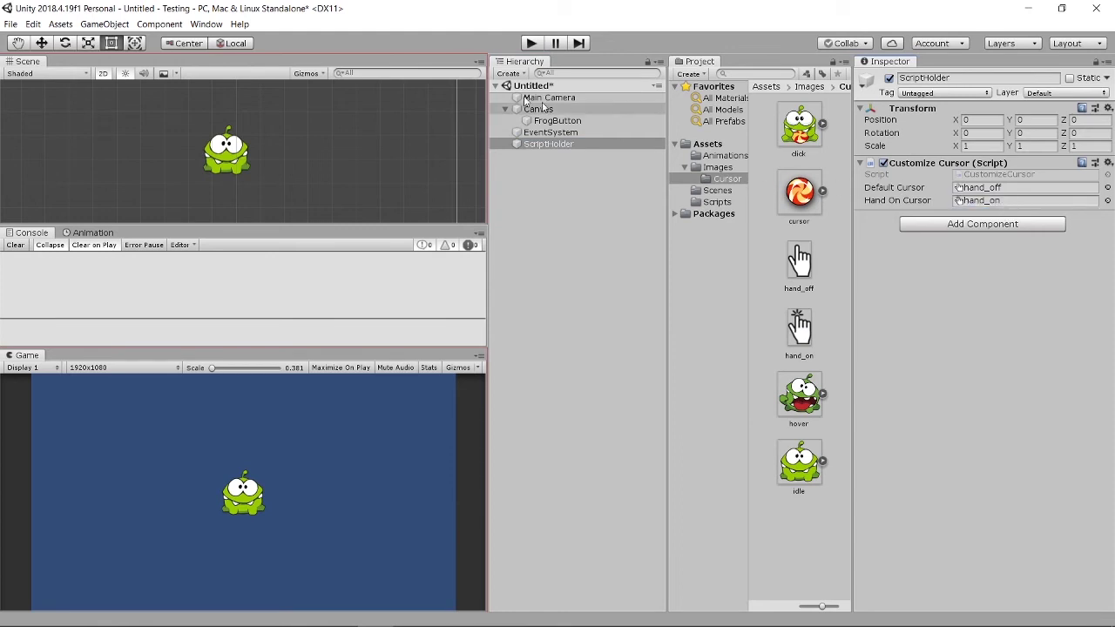
left_click(532, 43)
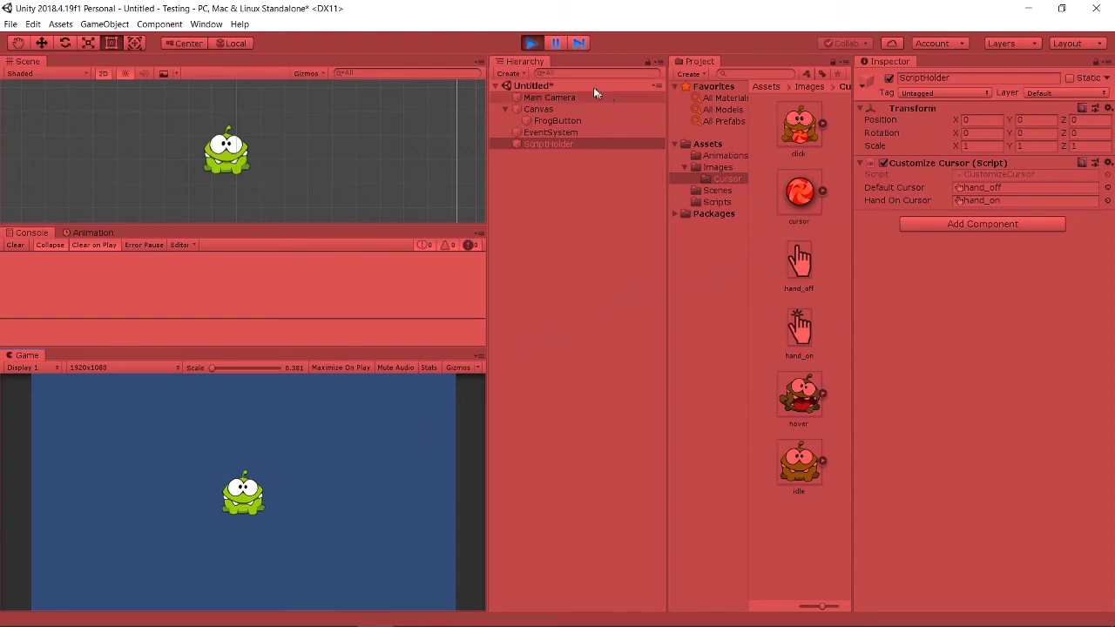
left_click(533, 43)
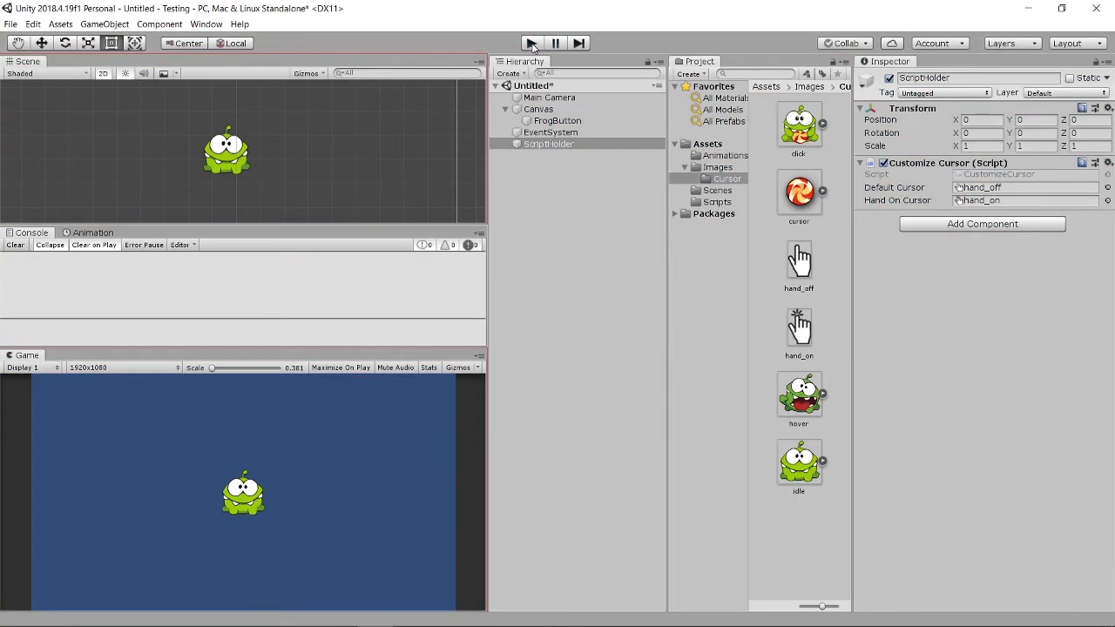
Add a Pointer Exit event type to FrogButton's Event Trigger.
left_click(553, 124)
scroll(952, 352, "down", 5)
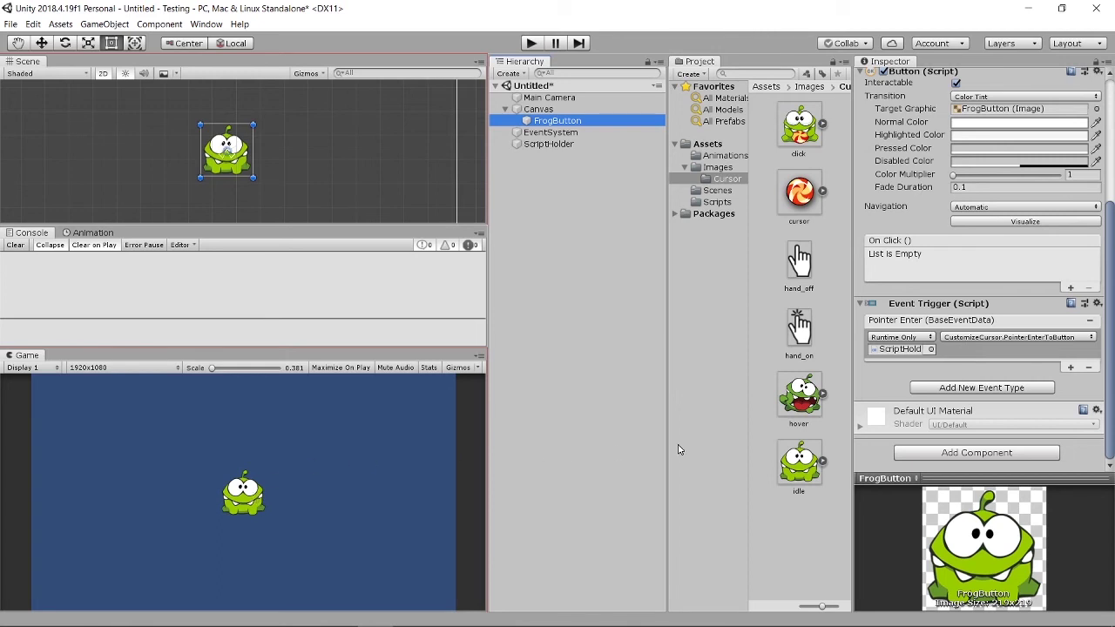
left_click(980, 389)
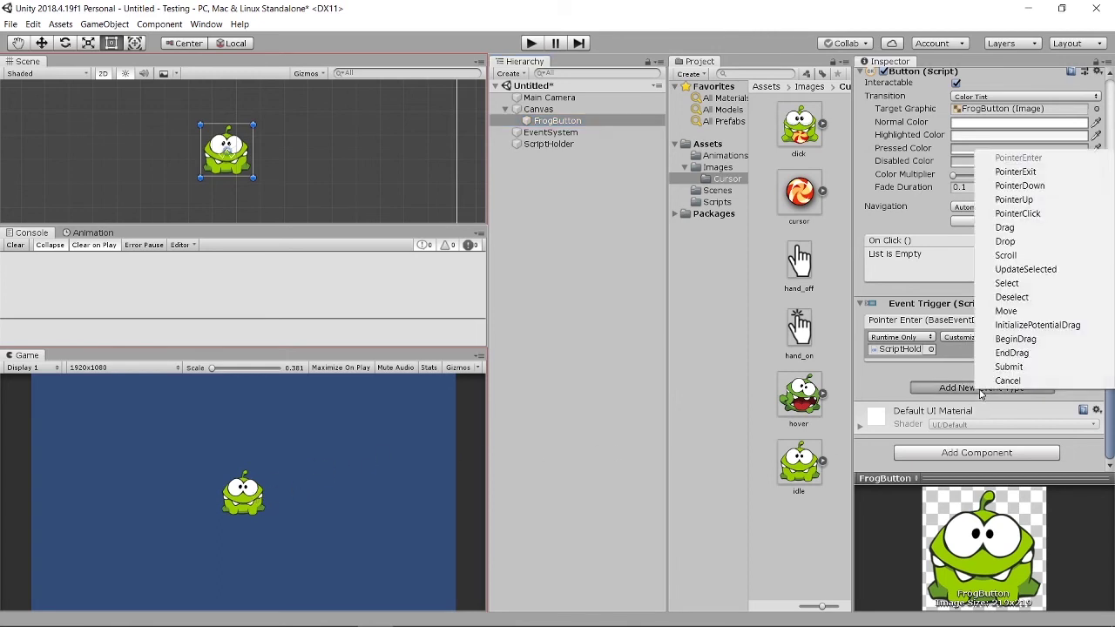
left_click(1034, 175)
scroll(1028, 331, "down", 2)
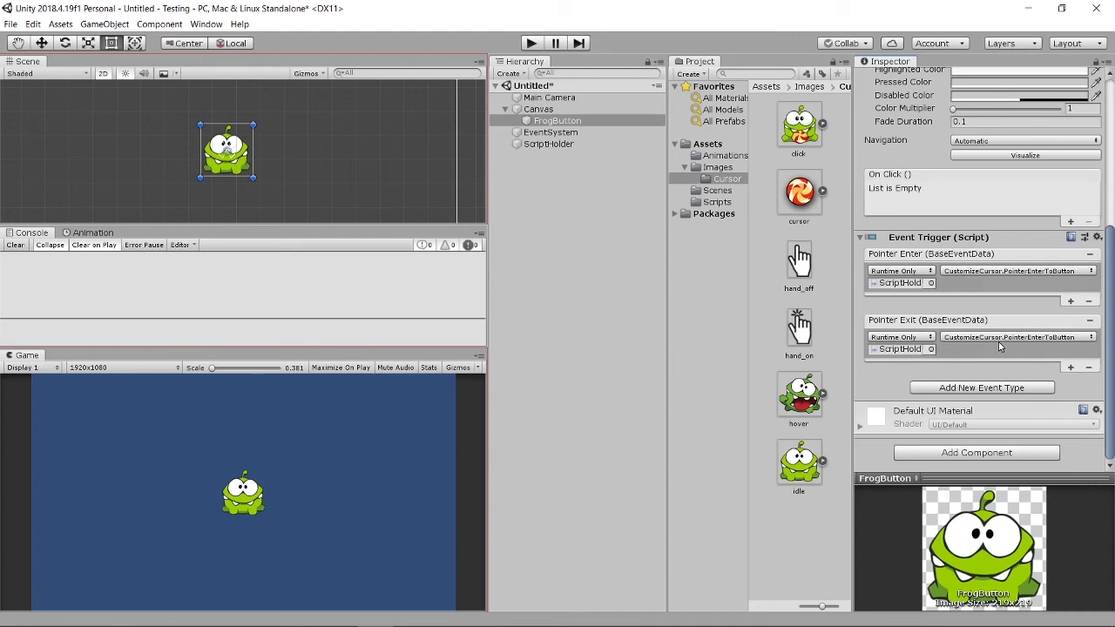
mouse_move(379, 612)
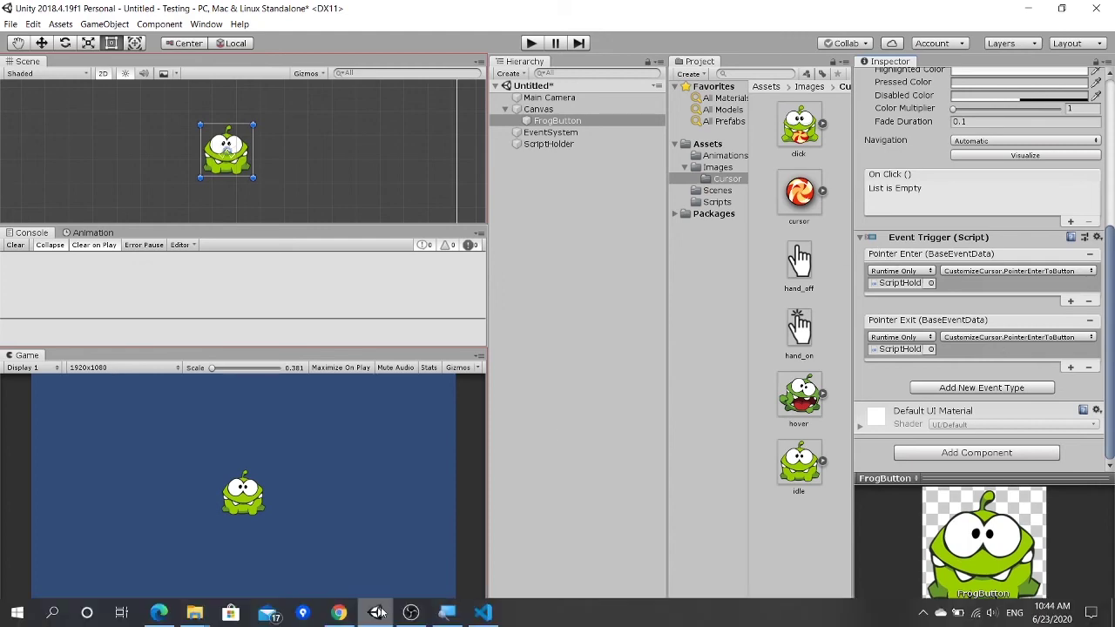
left_click(483, 612)
Add an empty public void PointerExitFromButton() method after PointerEnterToButton, with an indented body.
left_click(447, 319)
scroll(368, 427, "down", 2)
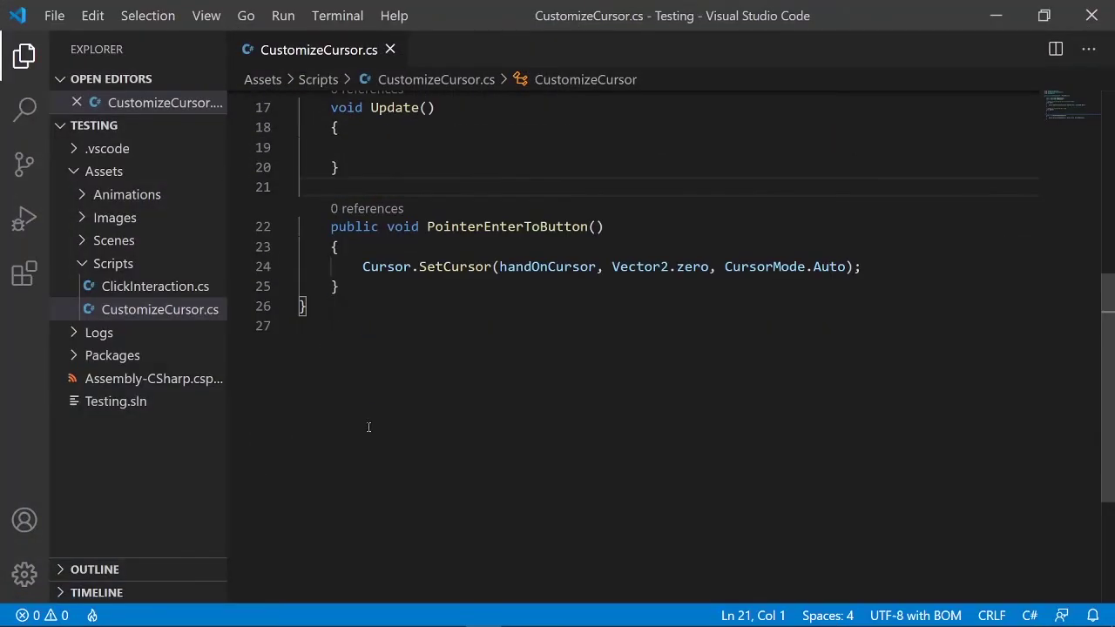
left_click(374, 286)
key("Return")
key("Return")
type("public void Pointer")
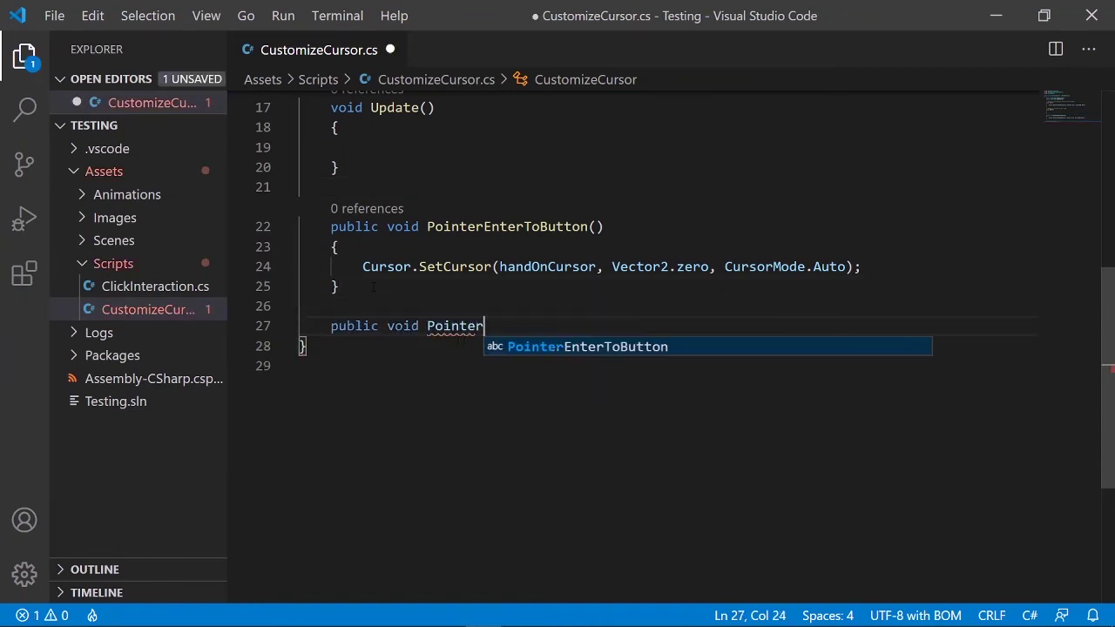
type("ExitT")
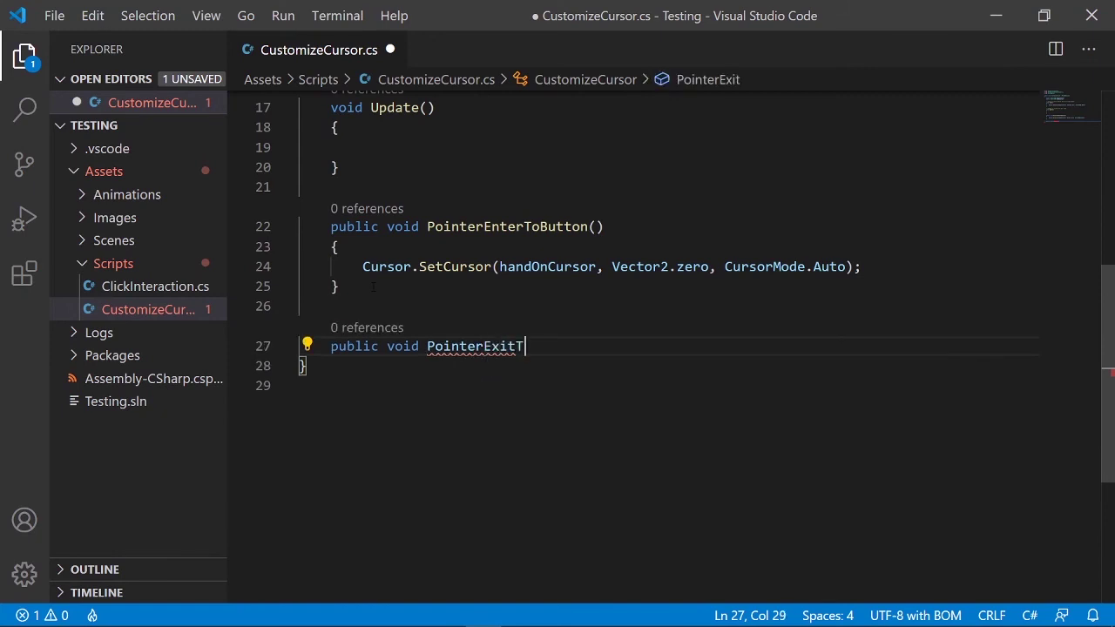
key("BackSpace")
type("FromButton()")
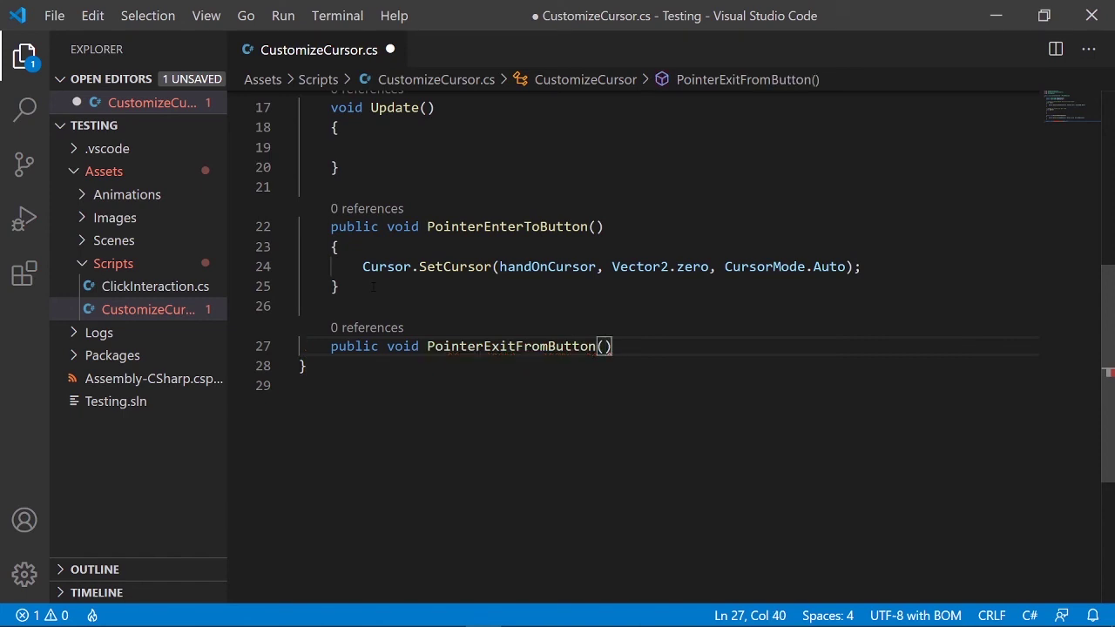
type("{")
key("Return")
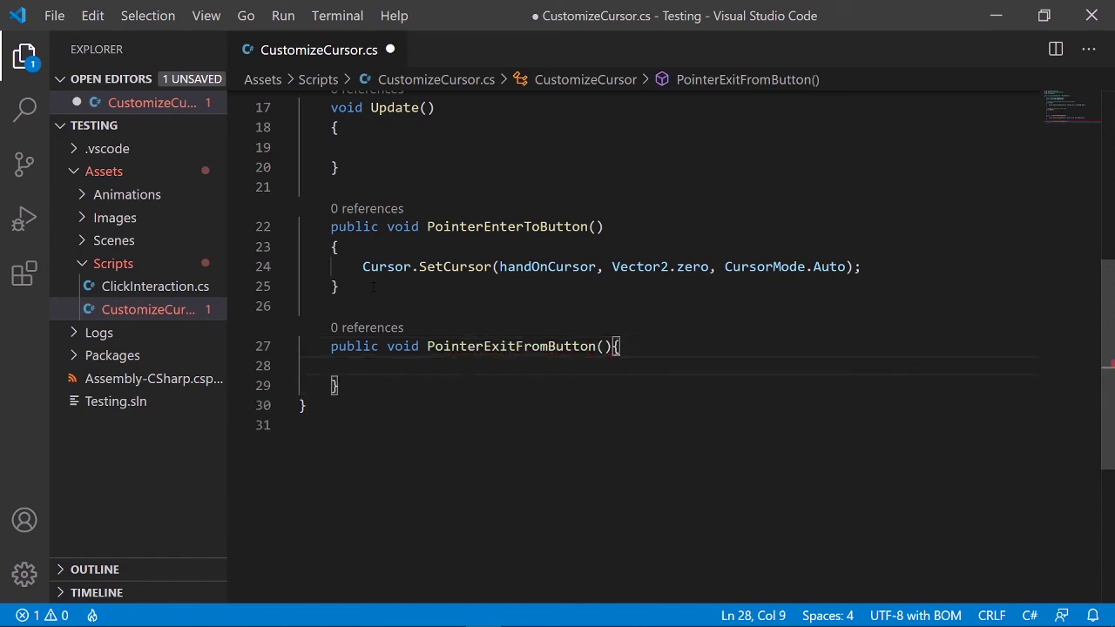
left_click(620, 347)
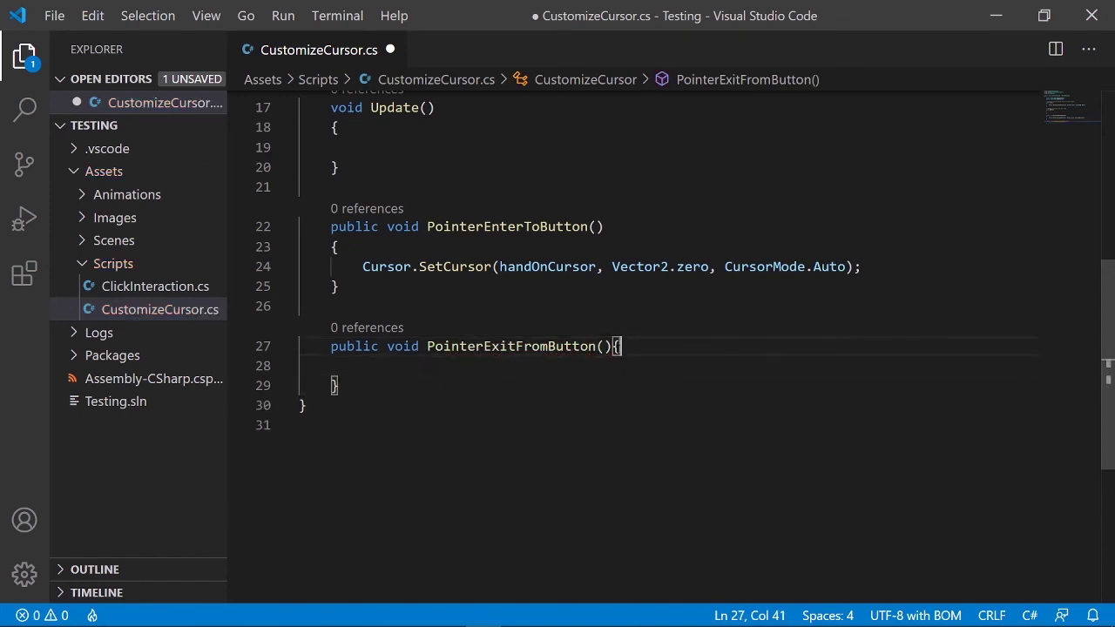
key("Return")
left_click(408, 386)
key("Tab")
key("Tab")
Paste the Cursor.SetCursor(defaultCursor) line into PointerExitFromButton, fix its indentation, and save.
type("Curs")
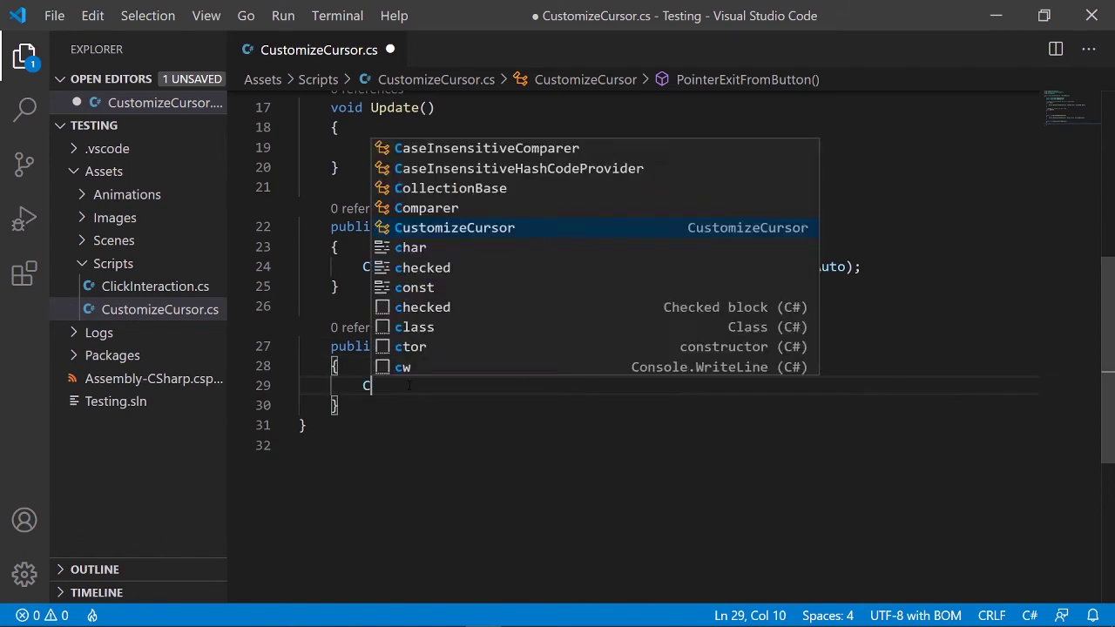
left_click(497, 306)
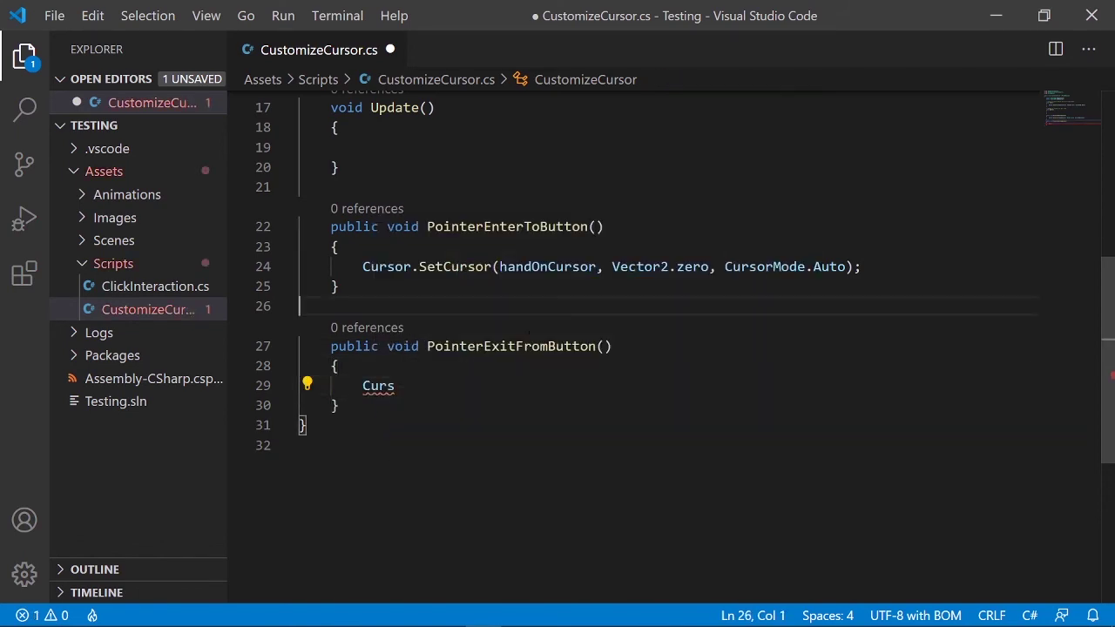
scroll(497, 306, "up", 3)
left_click_drag(339, 206, 871, 206)
key("ctrl+c")
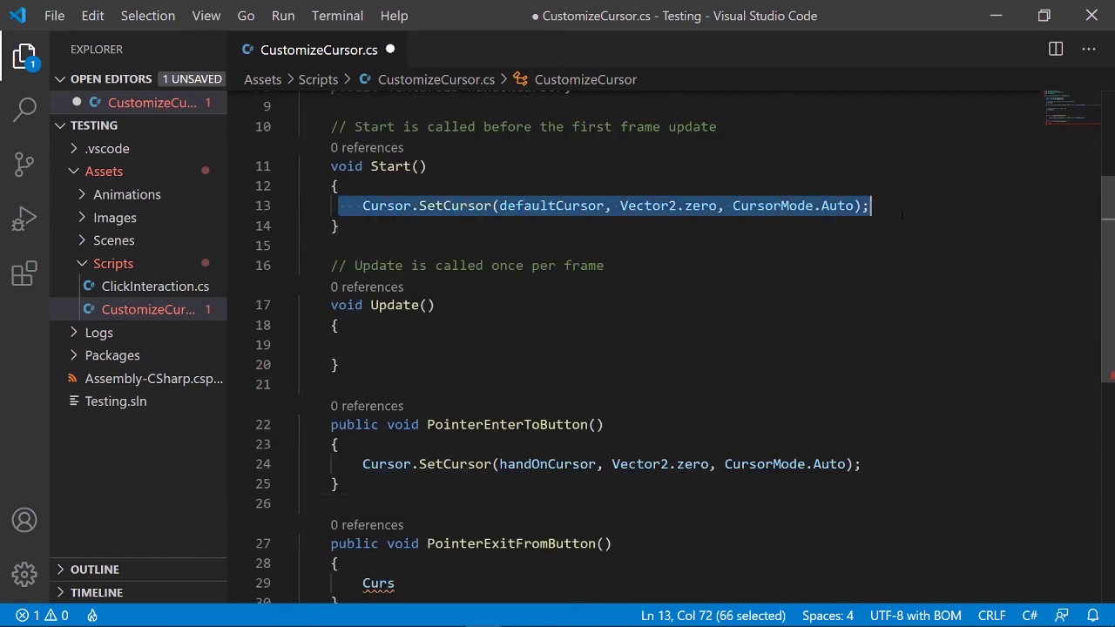
scroll(381, 374, "down", 4)
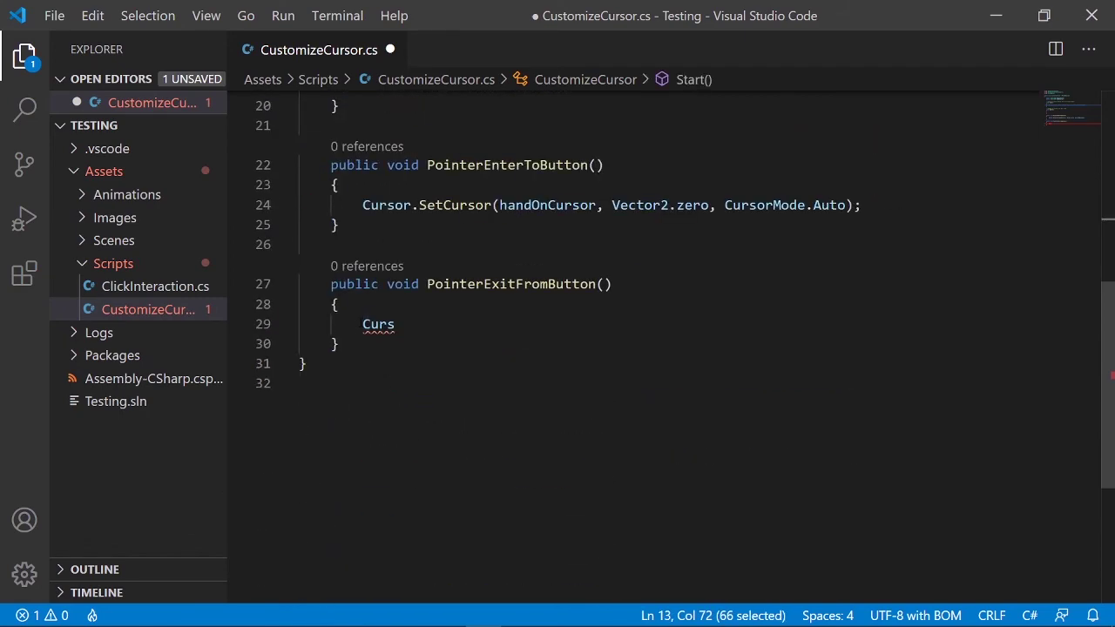
left_click_drag(395, 324, 355, 324)
key("ctrl+v")
key("Home")
key("BackSpace")
key("BackSpace")
key("Down")
key("ctrl+s")
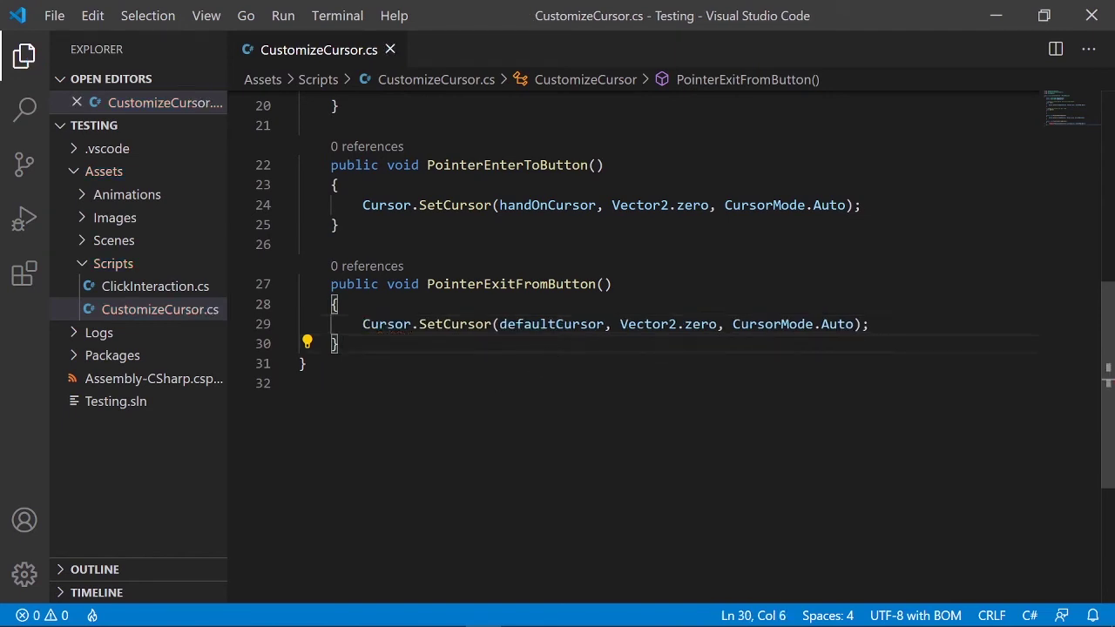
scroll(549, 359, "up", 2)
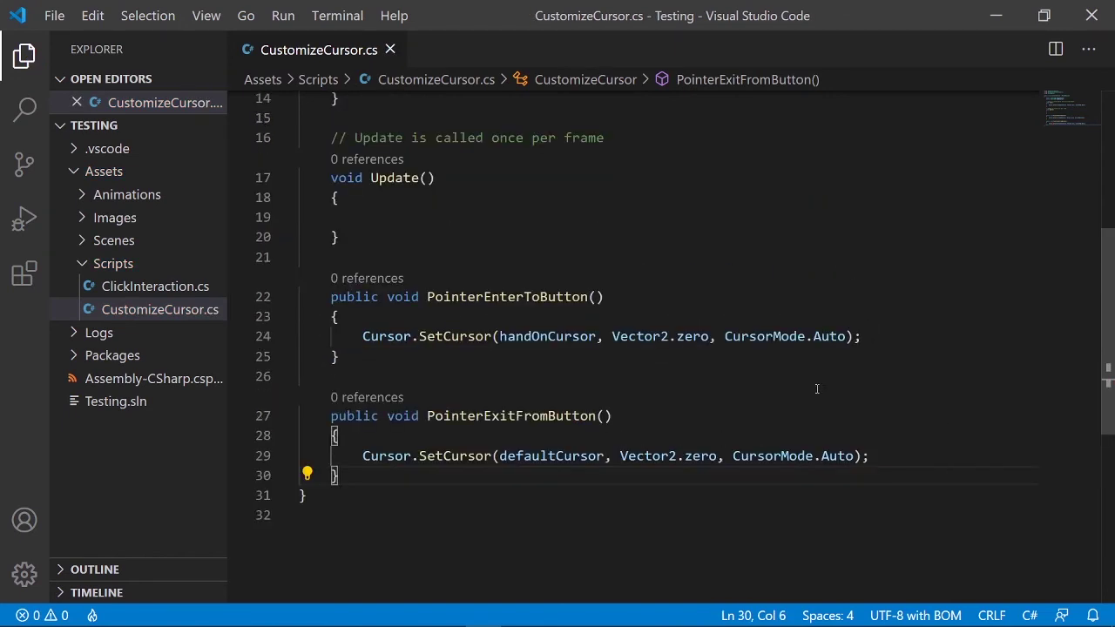
left_click(998, 14)
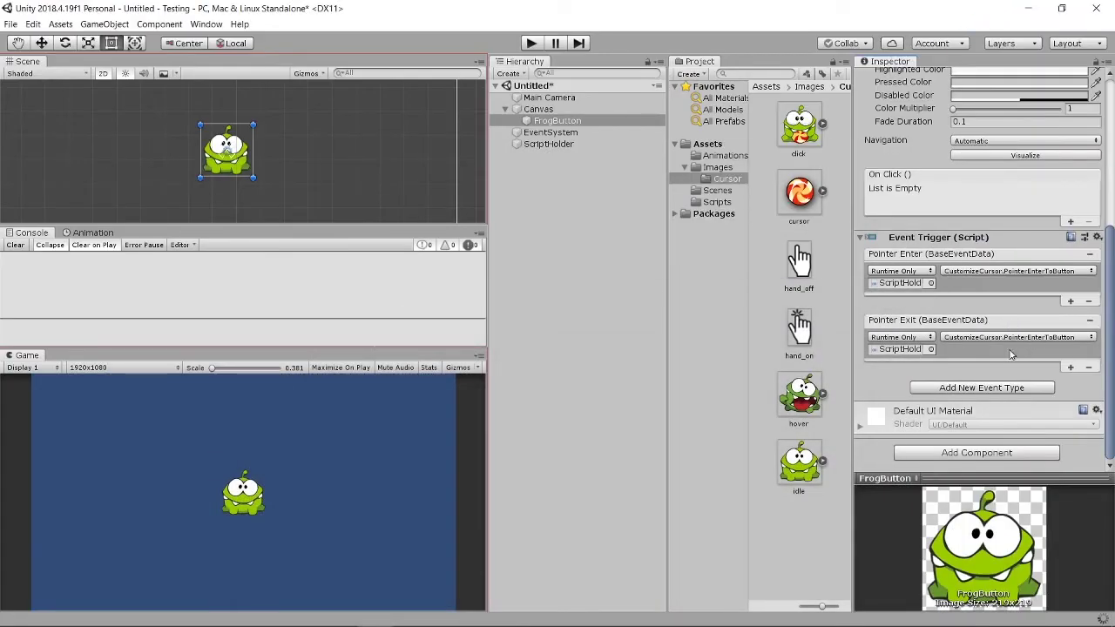
Change the Pointer Exit callback's function to CustomizeCursor > PointerExitFromButton().
scroll(984, 341, "up", 2)
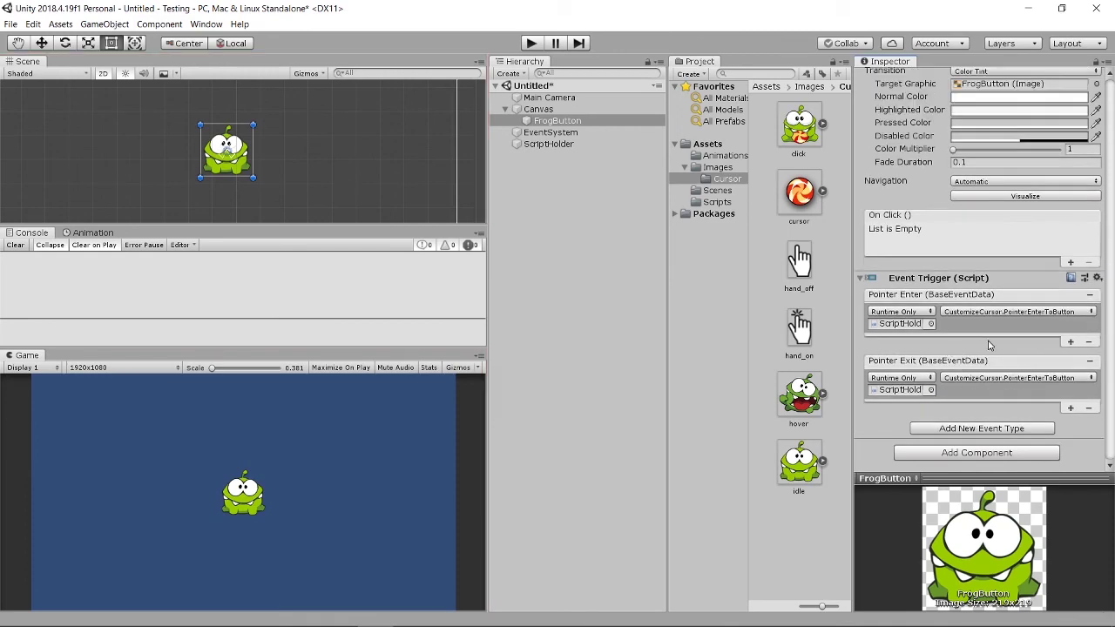
scroll(1043, 386, "down", 2)
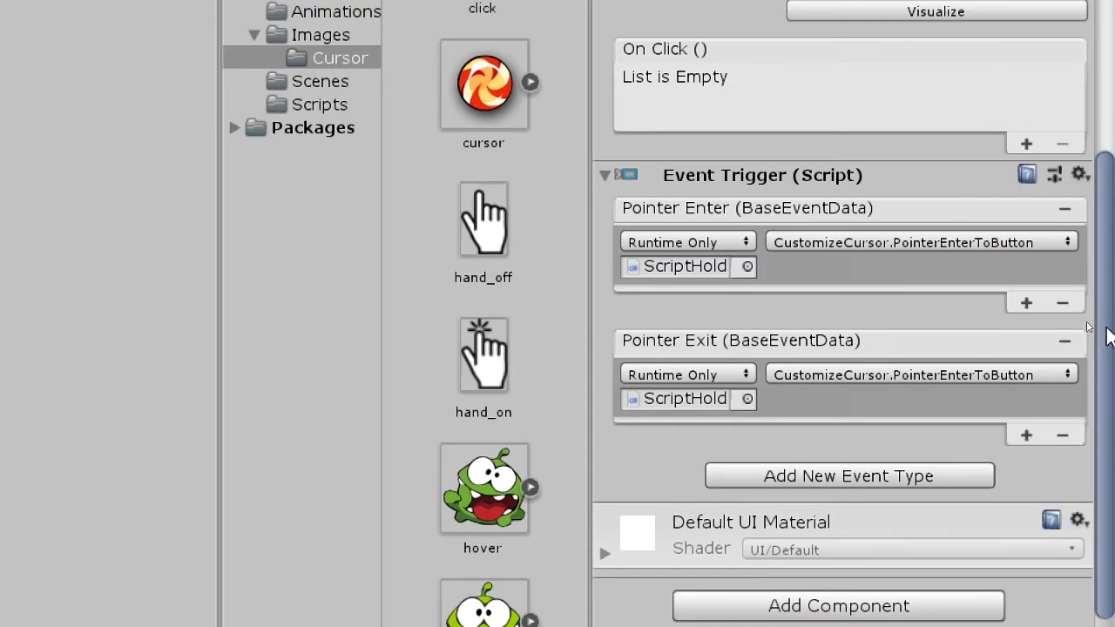
left_click(942, 384)
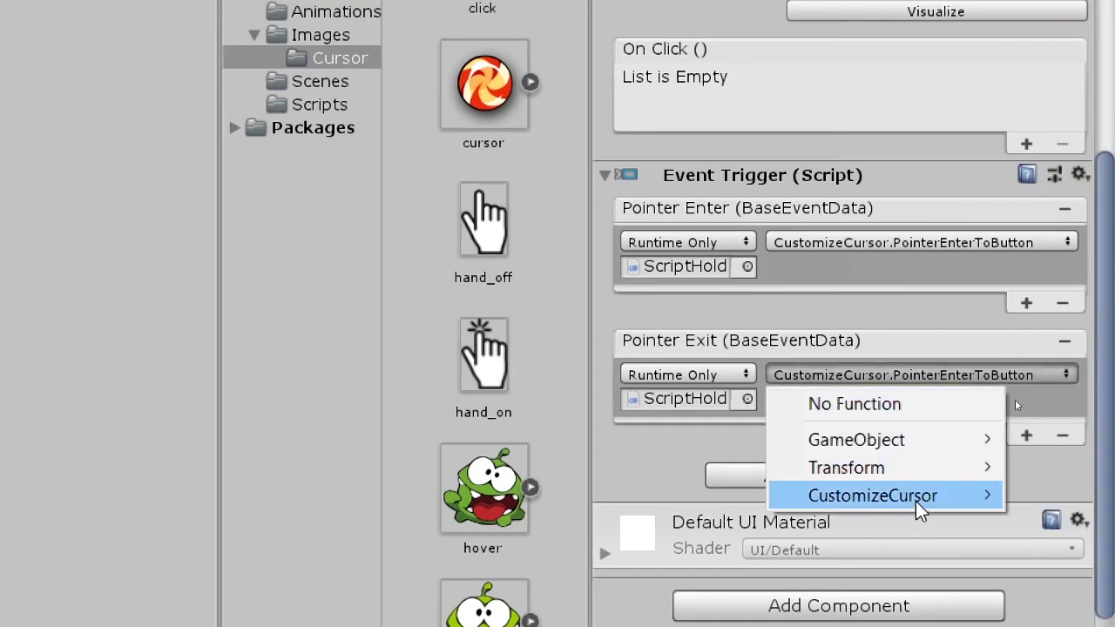
mouse_move(916, 511)
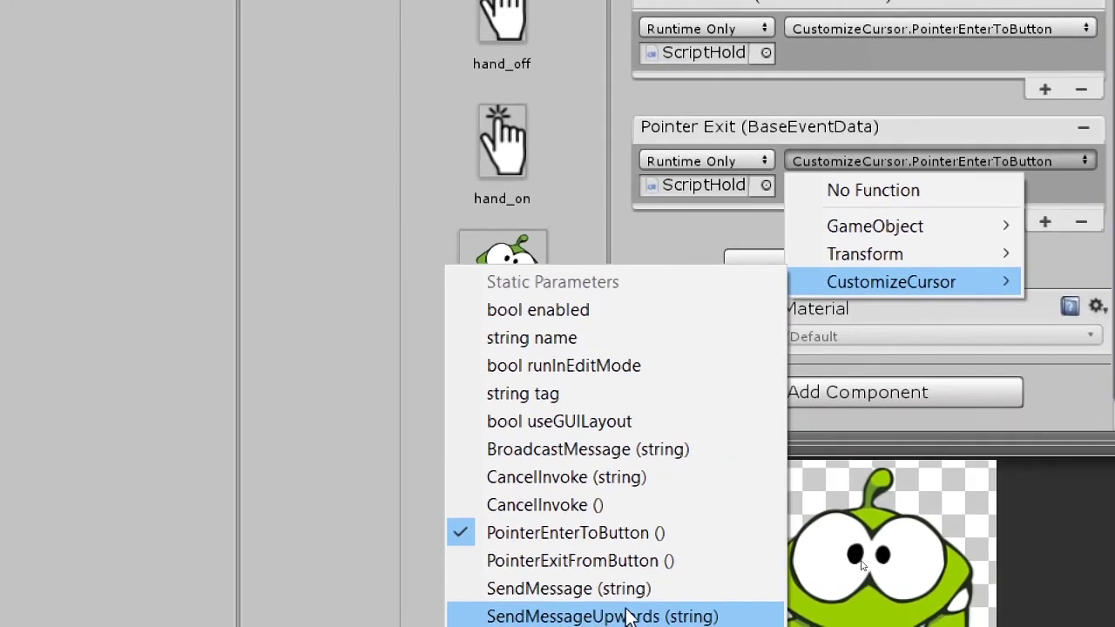
left_click(651, 561)
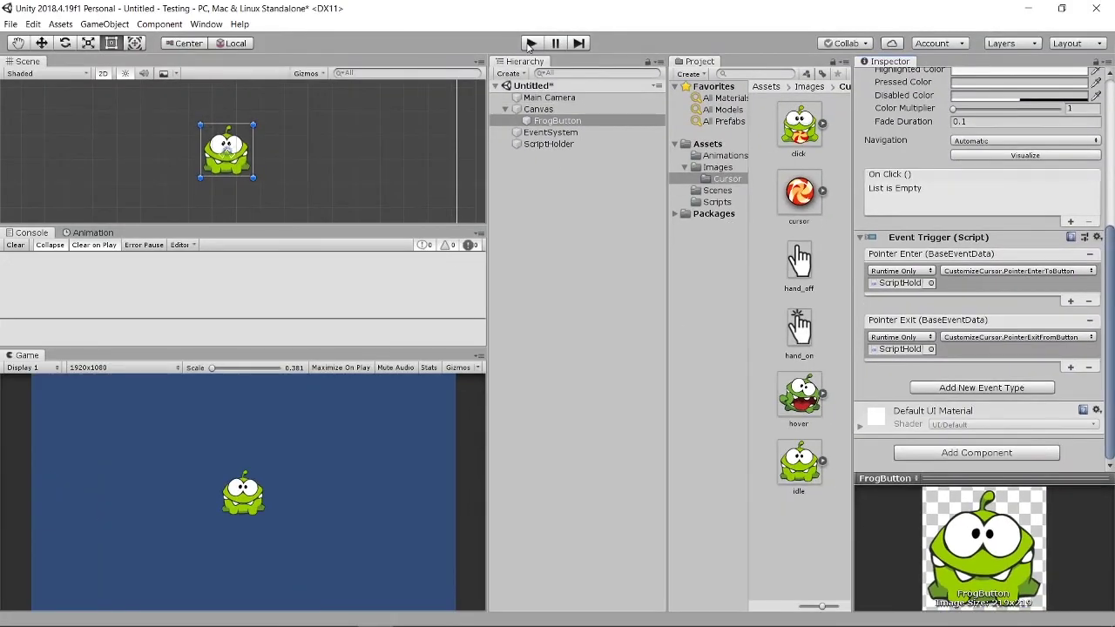
left_click(530, 44)
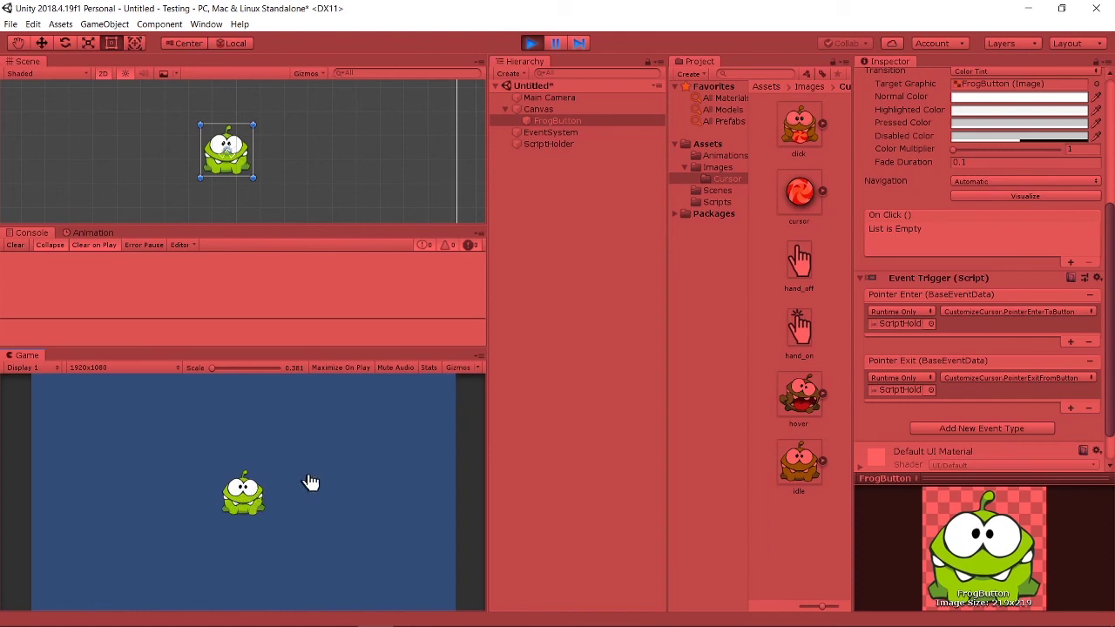
left_click(531, 43)
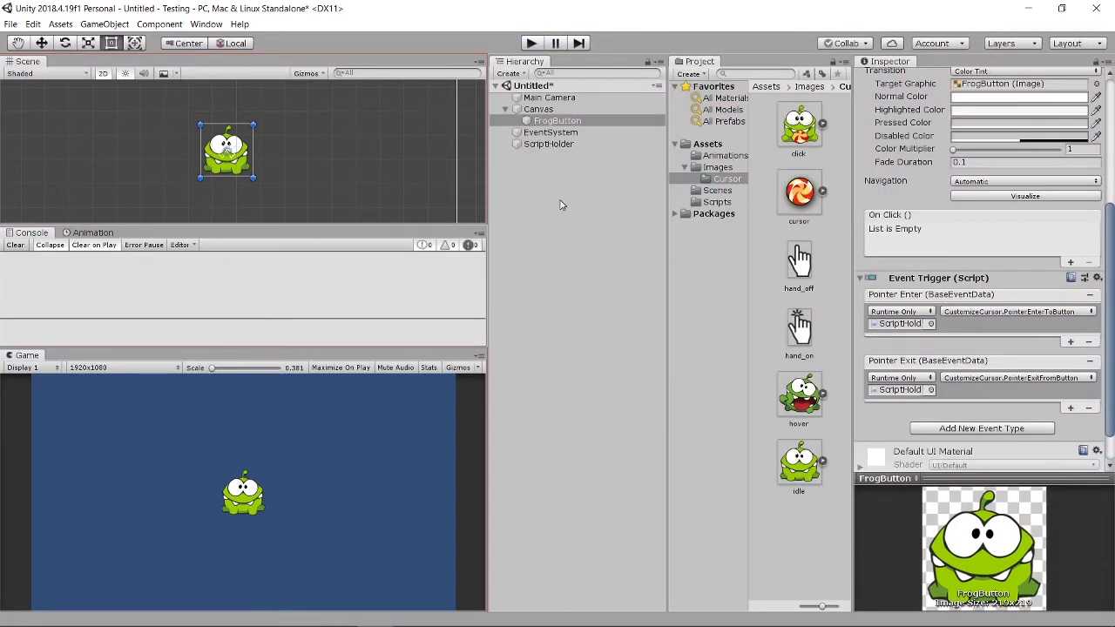
Save the untitled scene as MouseCursor in the Assets/Scenes folder.
key("ctrl+s")
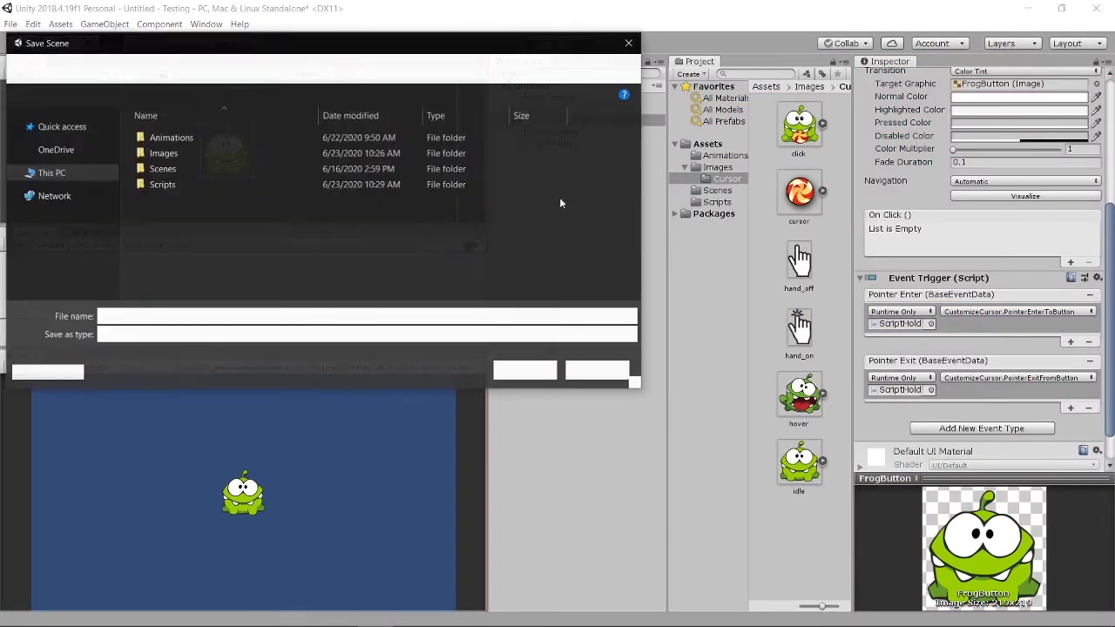
left_click_drag(378, 50, 660, 161)
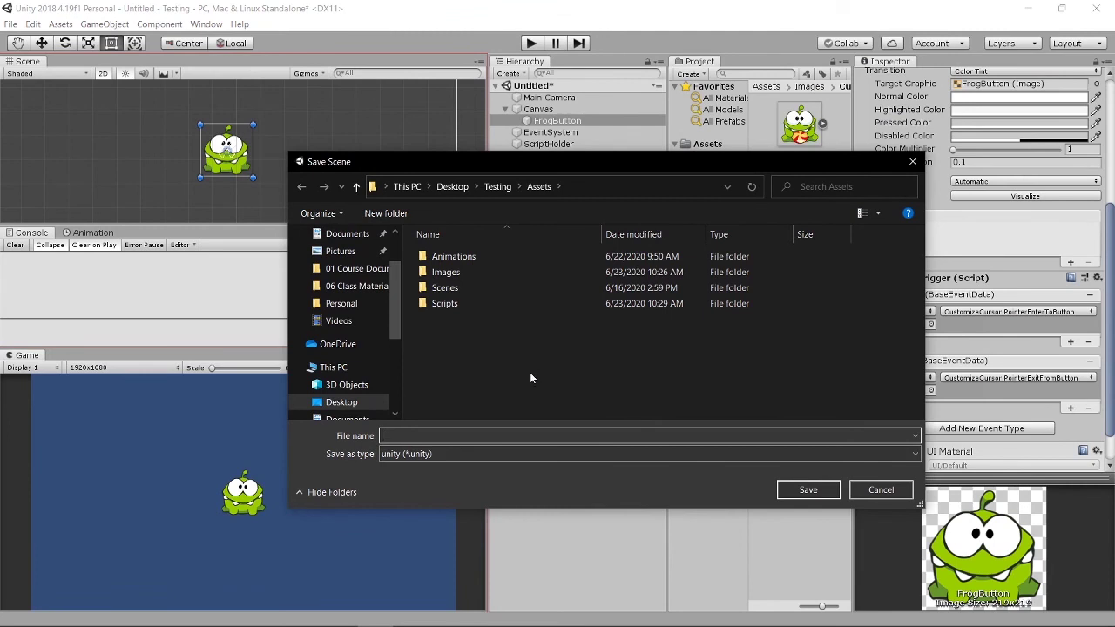
left_click(453, 289)
double_click(489, 289)
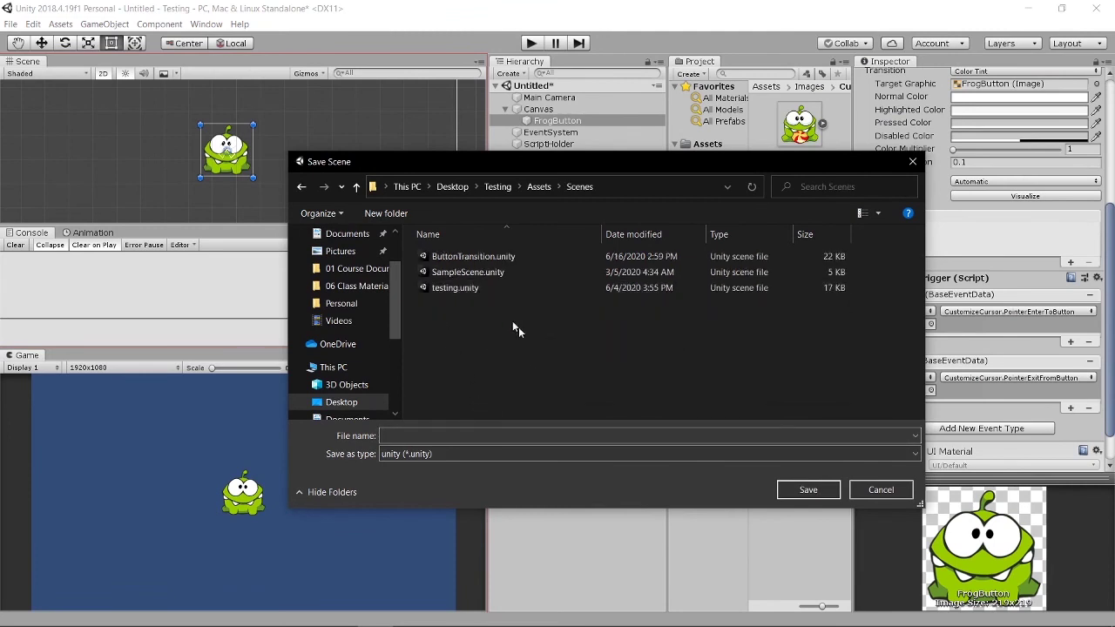
left_click_drag(622, 162, 635, 129)
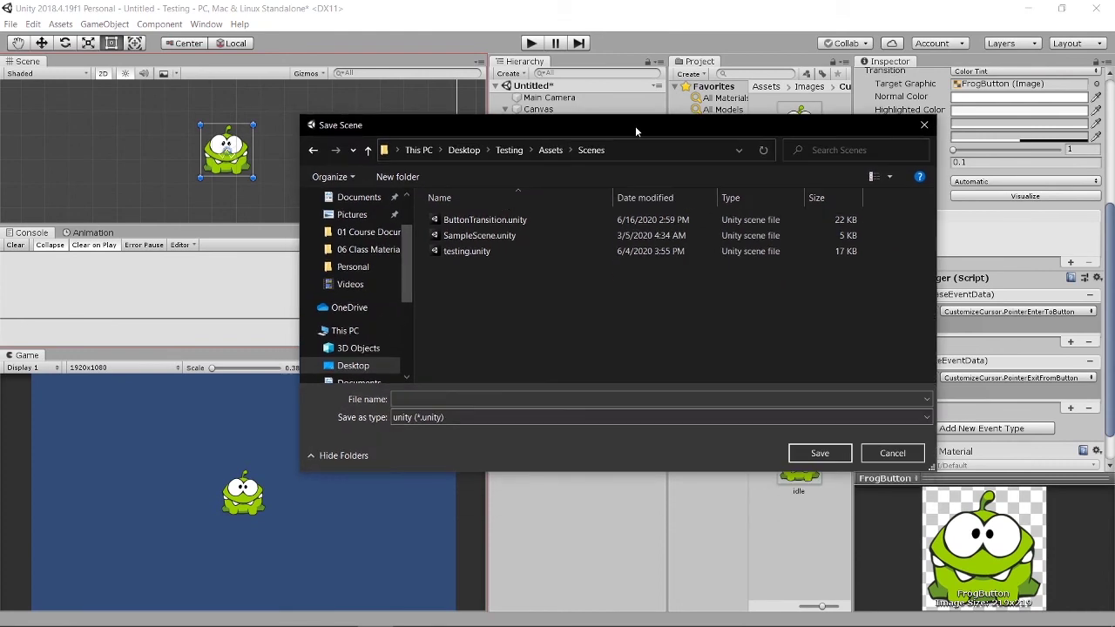
left_click(455, 398)
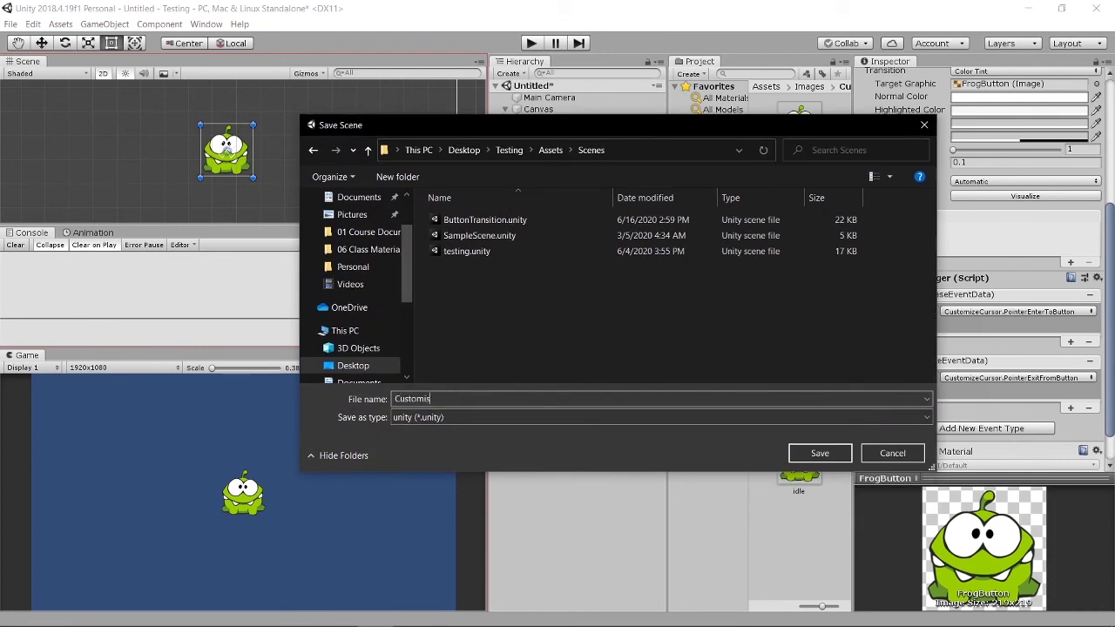
type("CustomiseCu")
key("BackSpace")
key("BackSpace")
key("BackSpace")
key("BackSpace")
key("BackSpace")
key("BackSpace")
key("BackSpace")
key("BackSpace")
key("BackSpace")
key("BackSpace")
key("BackSpace")
key("BackSpace")
key("BackSpace")
key("BackSpace")
type("Mo")
key("Return")
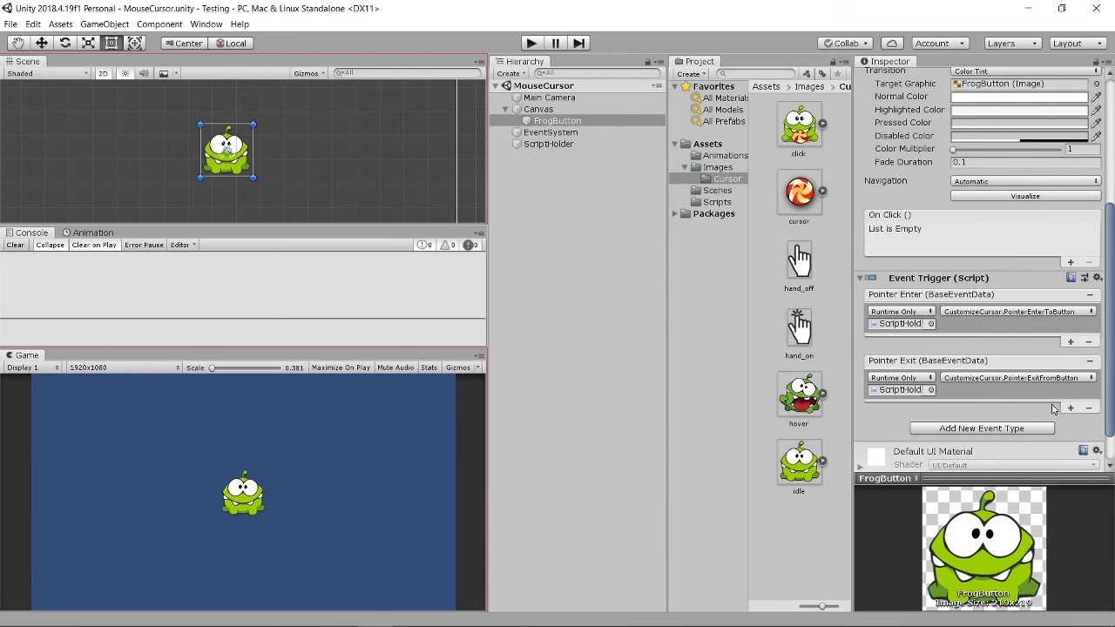
Set FrogButton's transition to Sprite Swap with hover highlighted and click pressed sprites, then enter Play mode.
scroll(1052, 408, "up", 5)
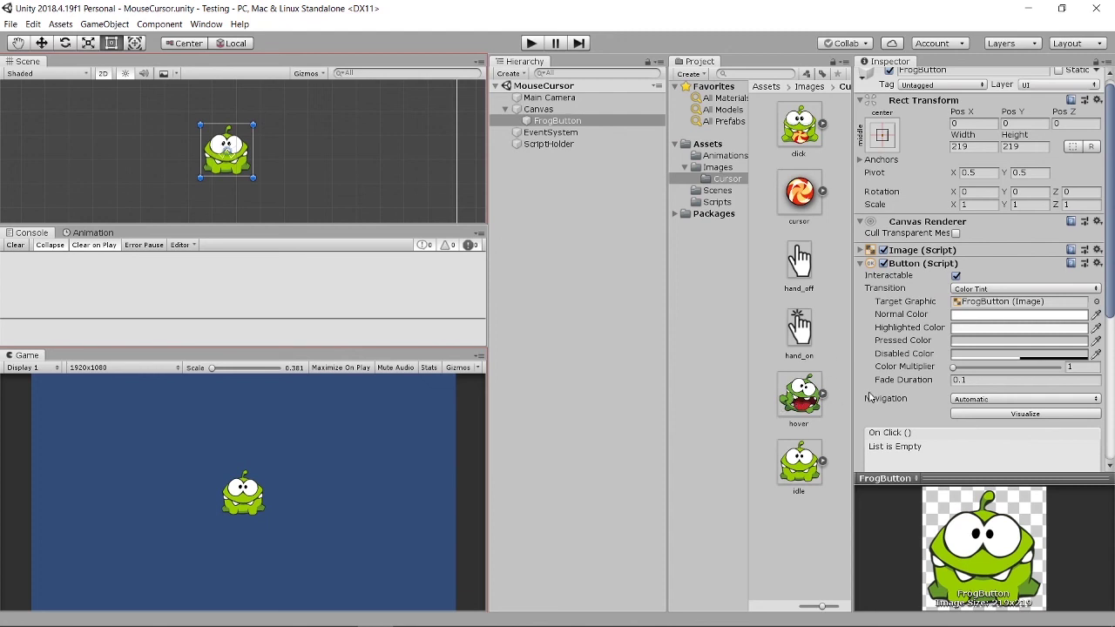
scroll(1025, 393, "down", 3)
scroll(1025, 393, "down", 3)
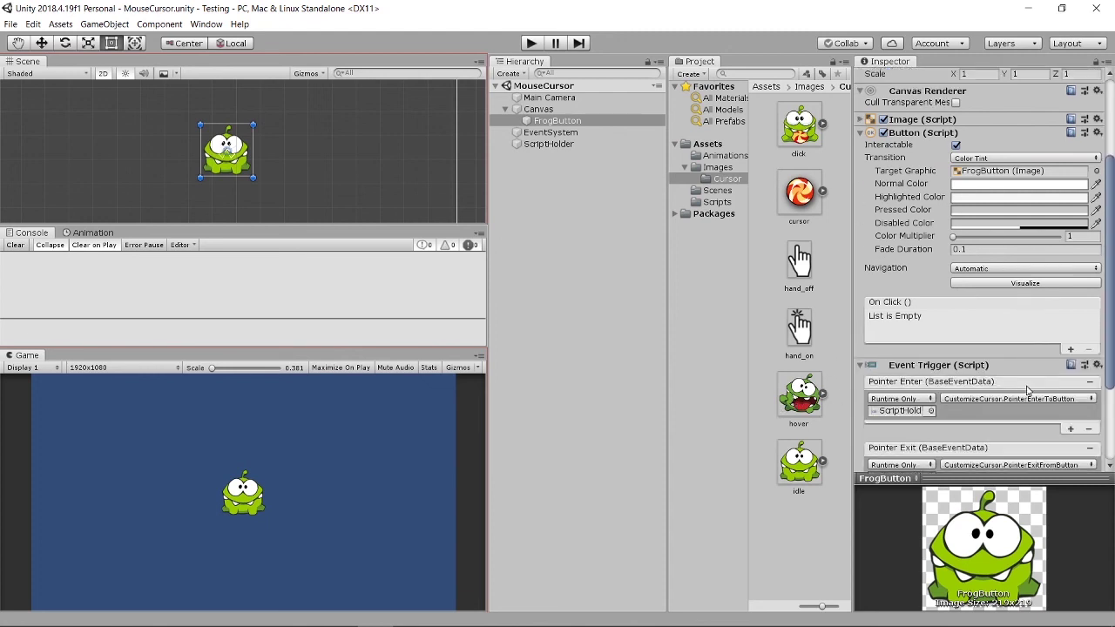
scroll(1025, 392, "up", 2)
left_click(1008, 163)
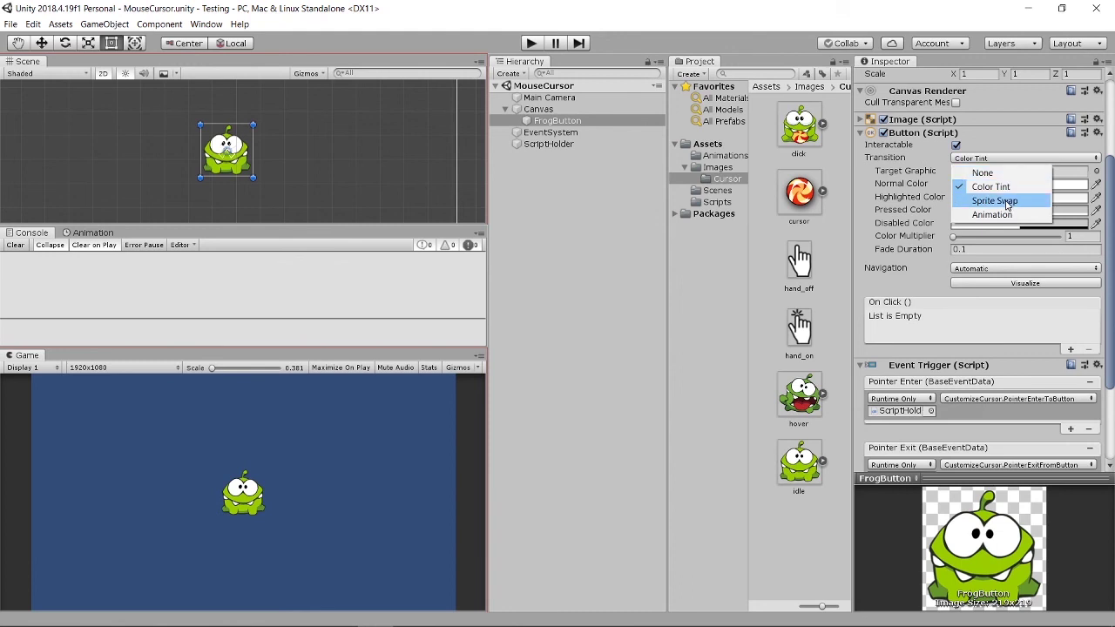
left_click(1006, 201)
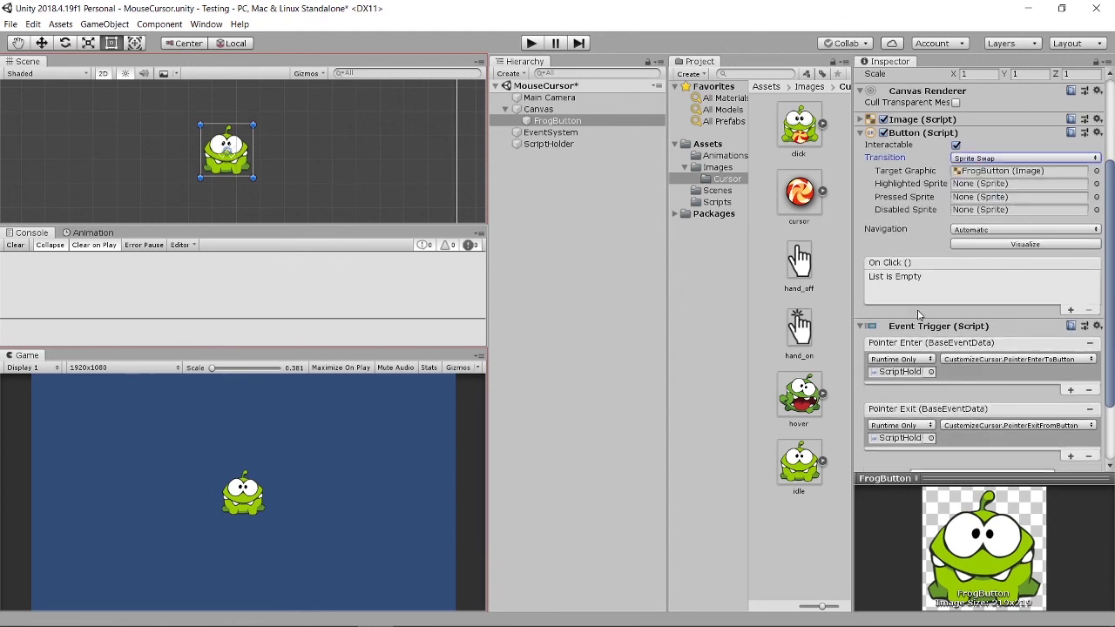
left_click_drag(809, 394, 992, 186)
left_click_drag(800, 128, 988, 202)
left_click(531, 43)
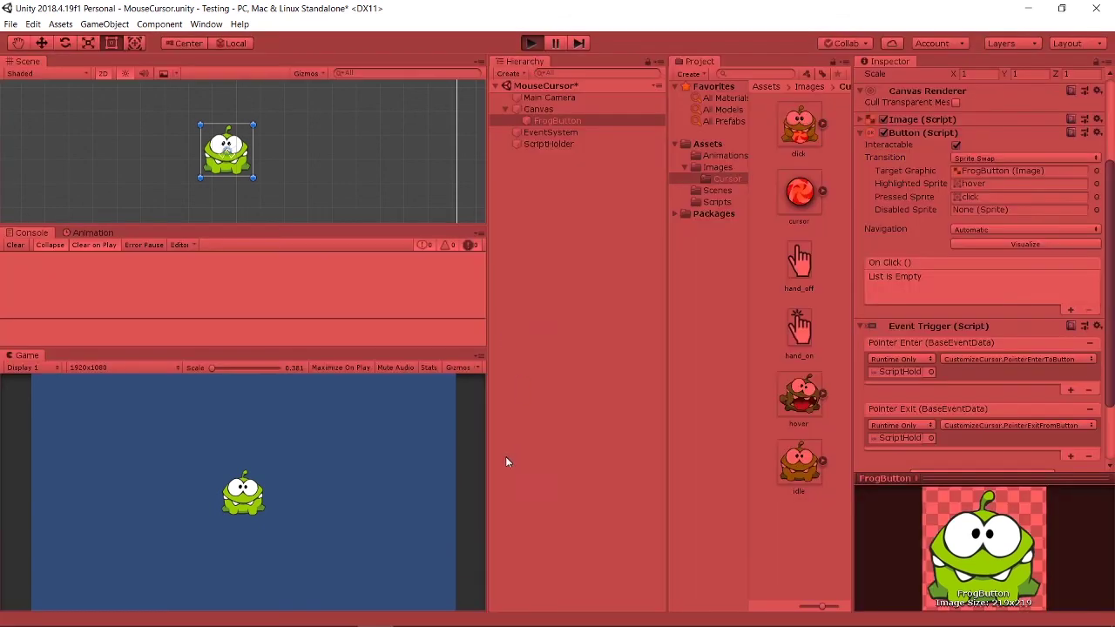
Check the frog button's pressed sprite in the Game view, then stop Play mode.
left_click(245, 490)
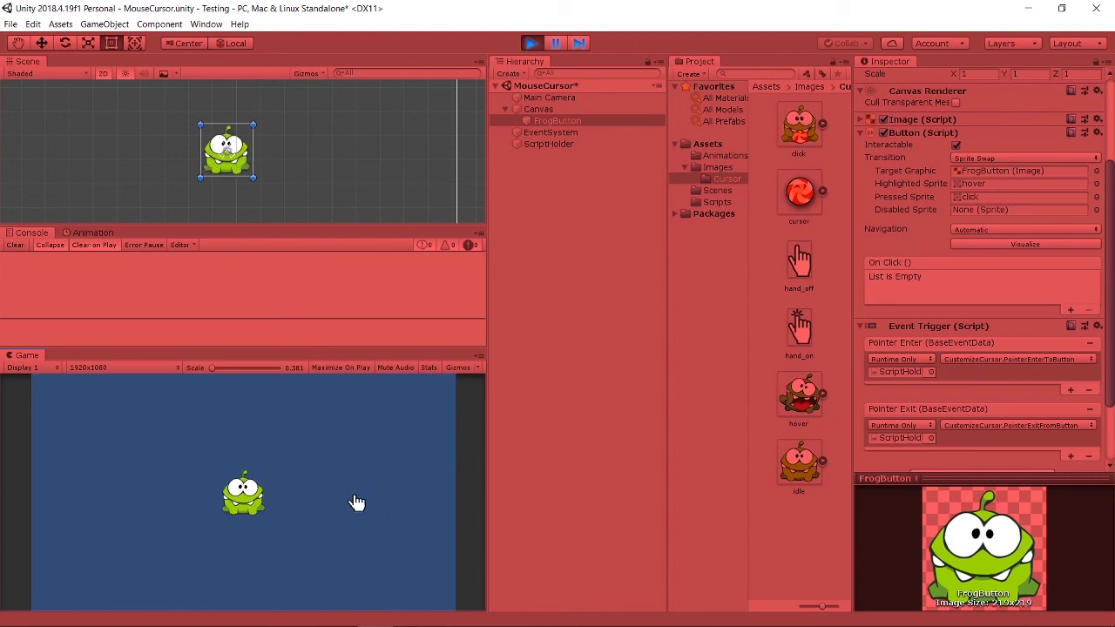
left_click(531, 43)
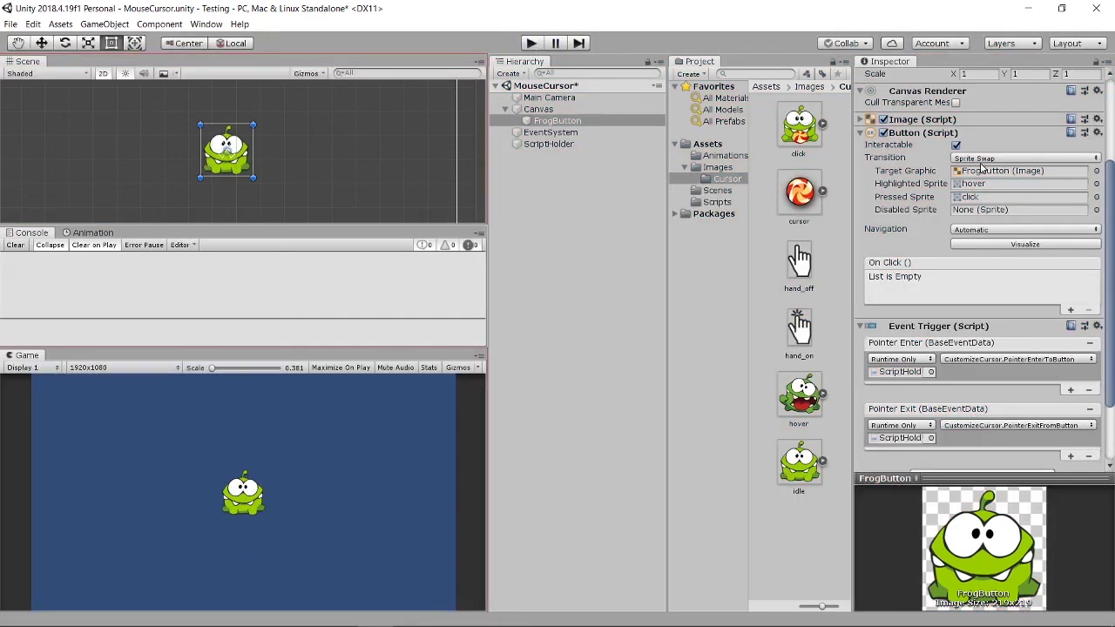